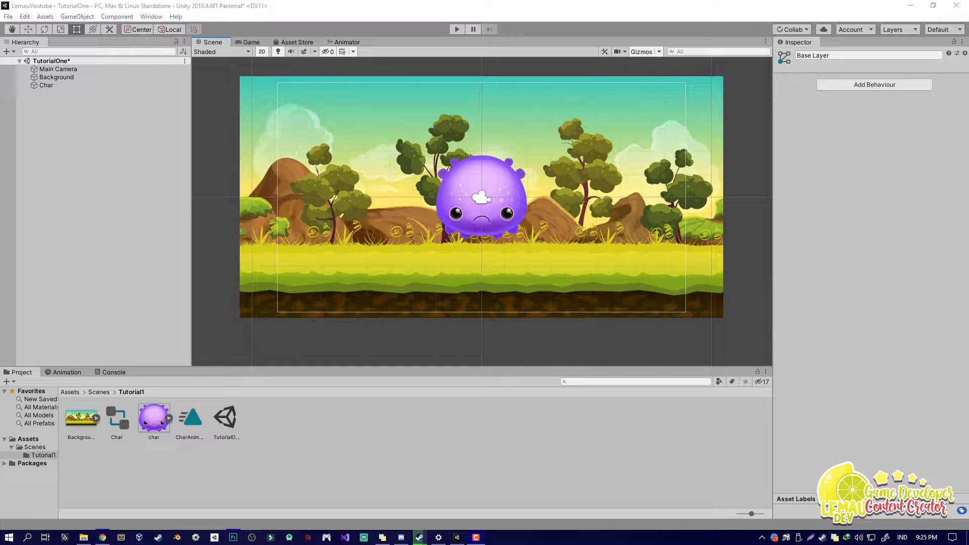
- Frame the Char object in the Scene view and start previewing its CharAnimation timeline
scroll(490, 250, up, 2)
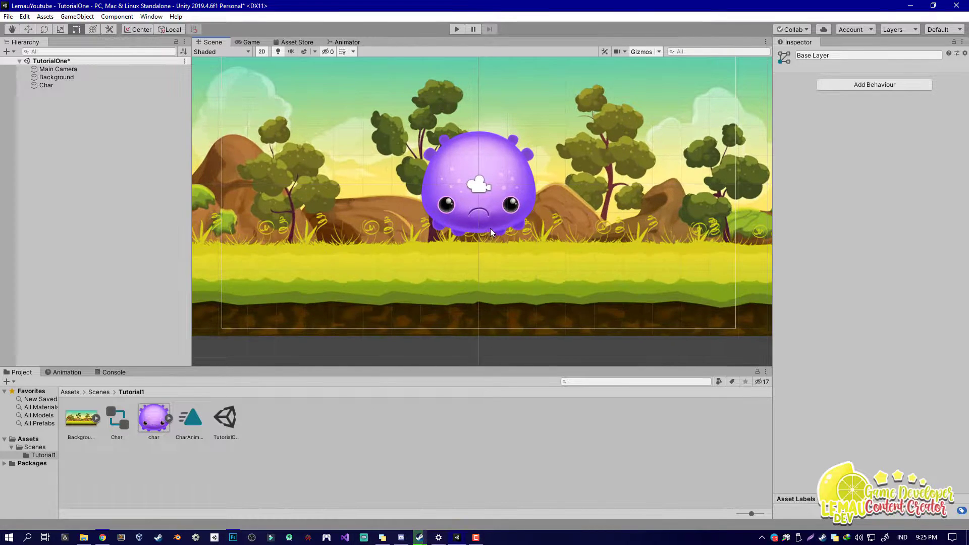
middle_drag(490, 231, 462, 221)
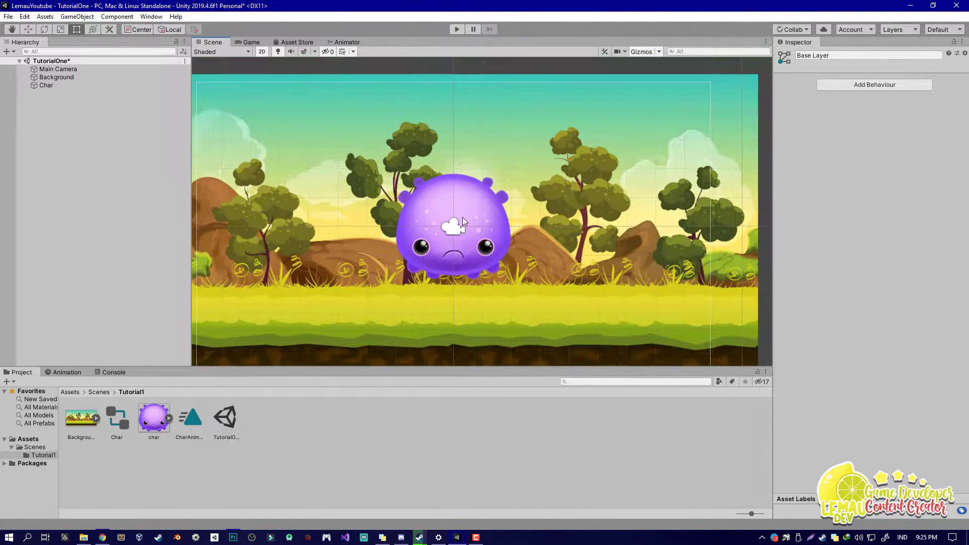
scroll(458, 279, up, 1)
drag(382, 368, 382, 384)
scroll(409, 292, down, 2)
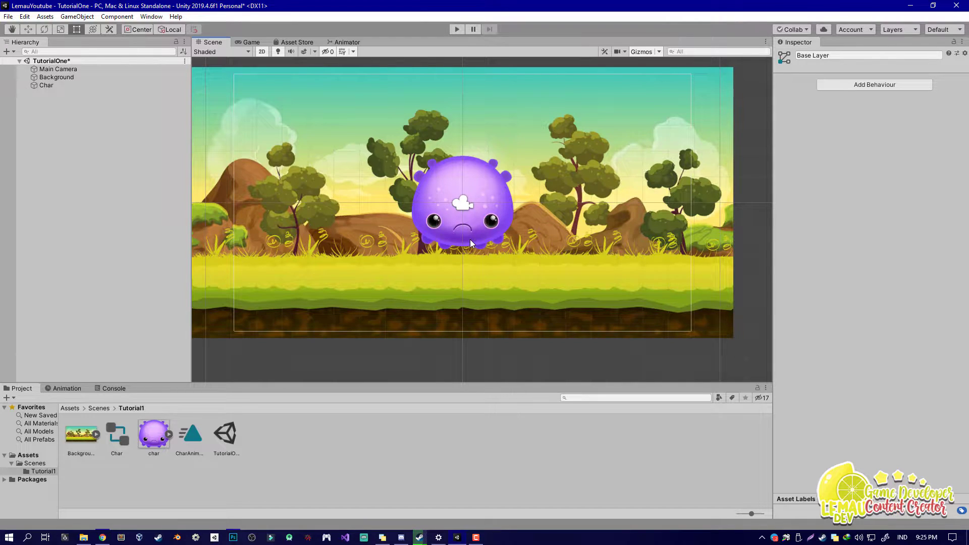
mouse_move(470, 240)
middle_down()
mouse_move(441, 266)
mouse_move(462, 309)
middle_up()
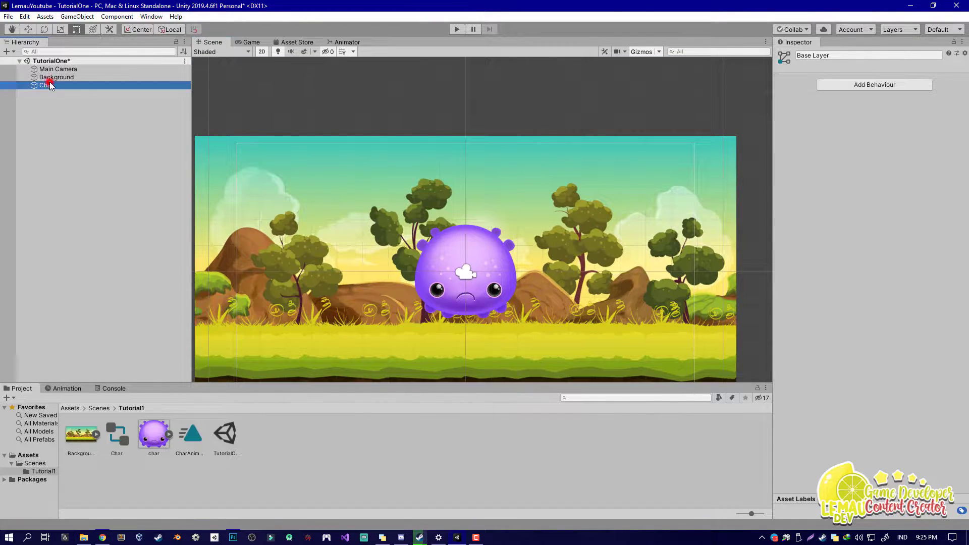
double_click(46, 84)
middle_drag(413, 110, 405, 151)
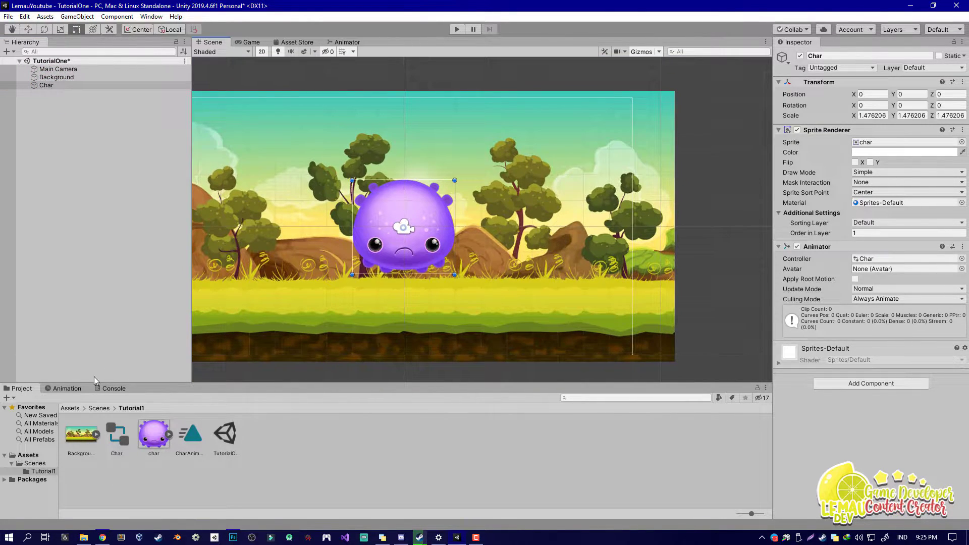
click(68, 389)
click(75, 398)
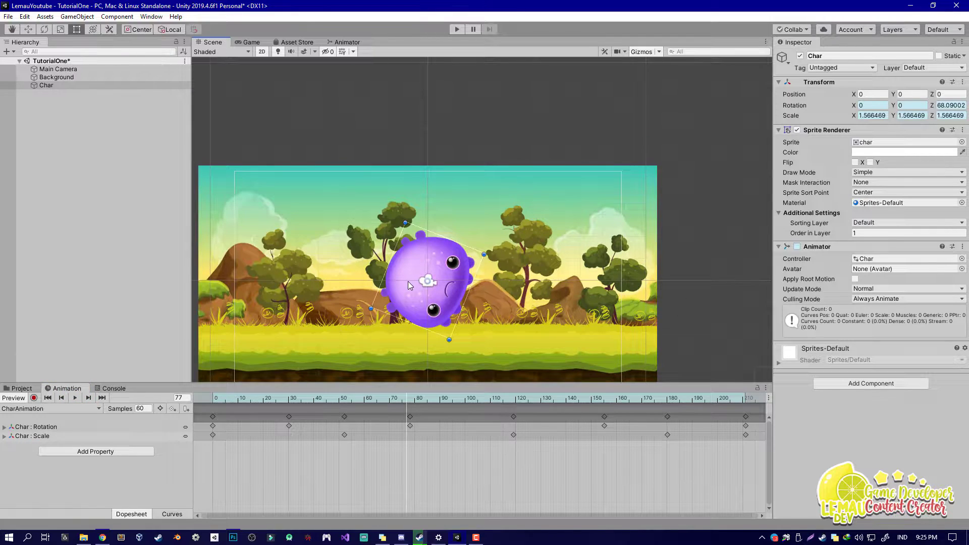
- Scrub CharAnimation through frames 2, 85 and 196 to preview the rotation and scale keyframes
mouse_move(408, 281)
middle_down()
mouse_move(407, 244)
mouse_move(435, 202)
middle_up()
scroll(407, 244, up, 2)
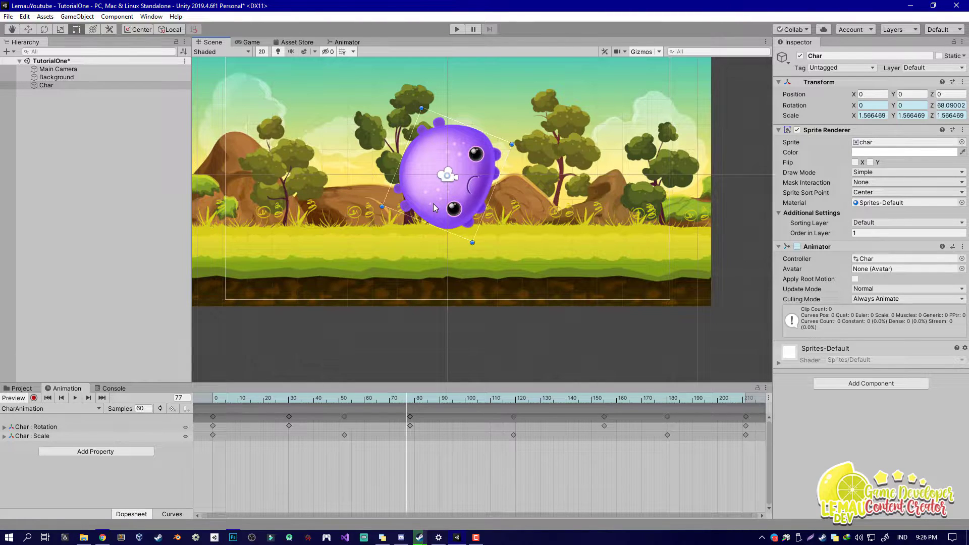
middle_drag(325, 286, 324, 384)
drag(277, 398, 218, 399)
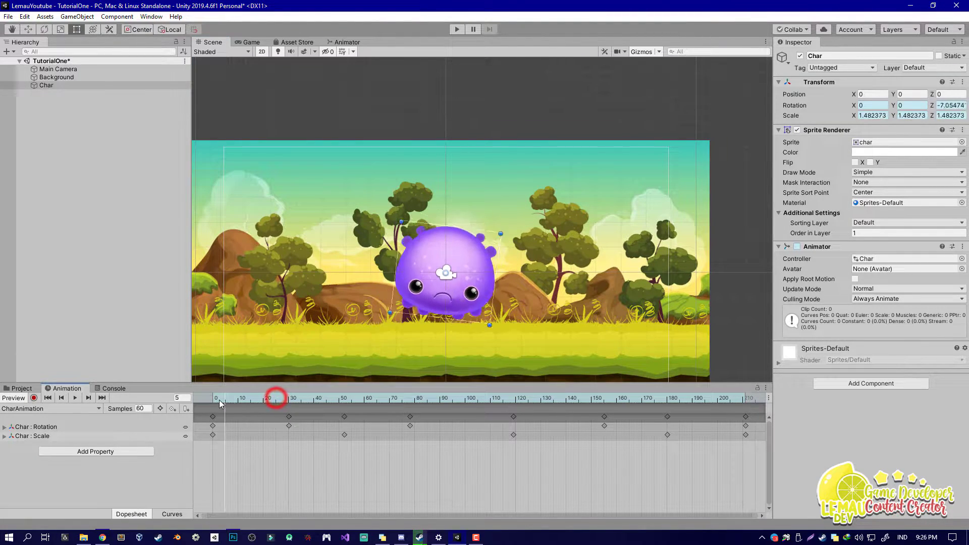
scroll(338, 289, up, 2)
mouse_move(330, 242)
middle_down()
mouse_move(371, 275)
mouse_move(378, 212)
middle_up()
scroll(371, 275, up, 1)
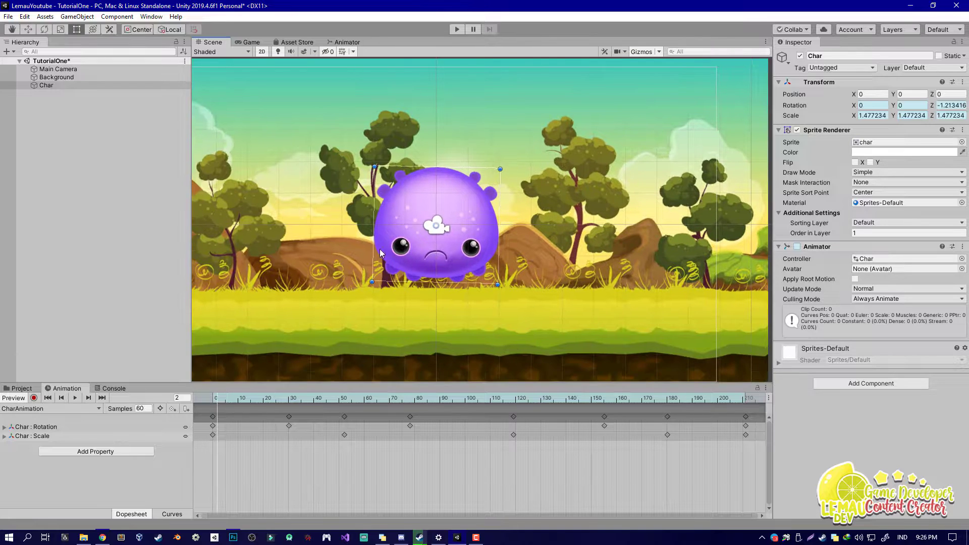
drag(261, 398, 707, 398)
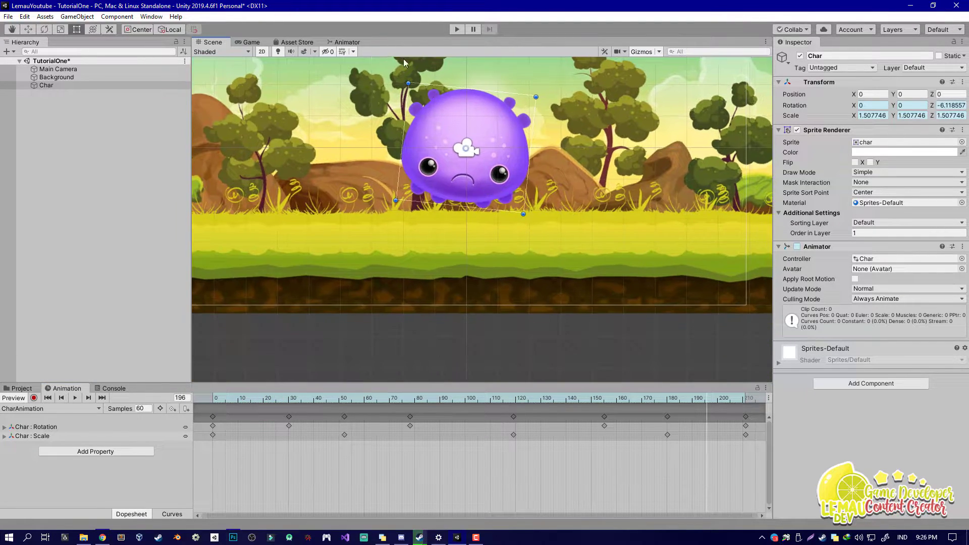
mouse_move(345, 197)
middle_down()
mouse_move(373, 229)
mouse_move(380, 180)
middle_up()
scroll(373, 229, down, 2)
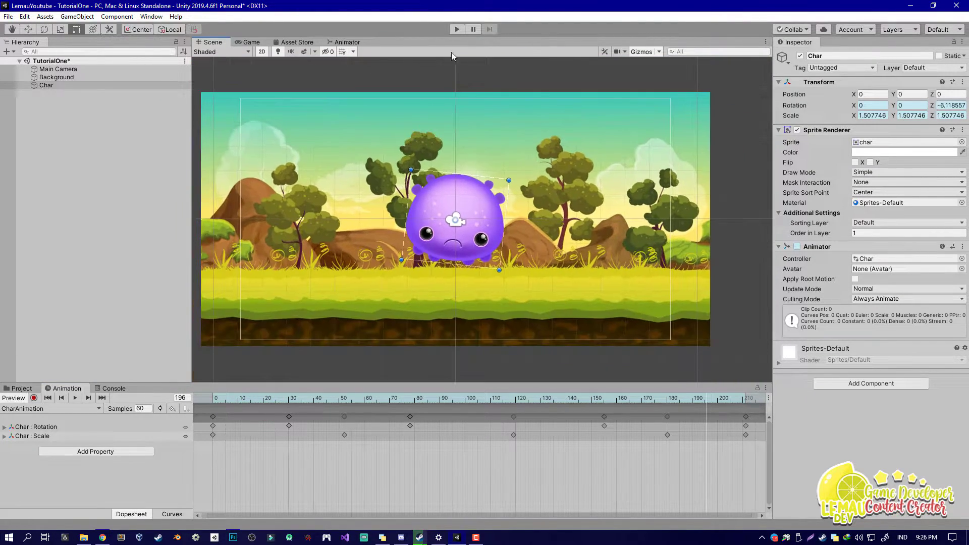
- Play the scene to watch the character's tilt-and-resize animation, then stop and recentre the Scene view
click(456, 30)
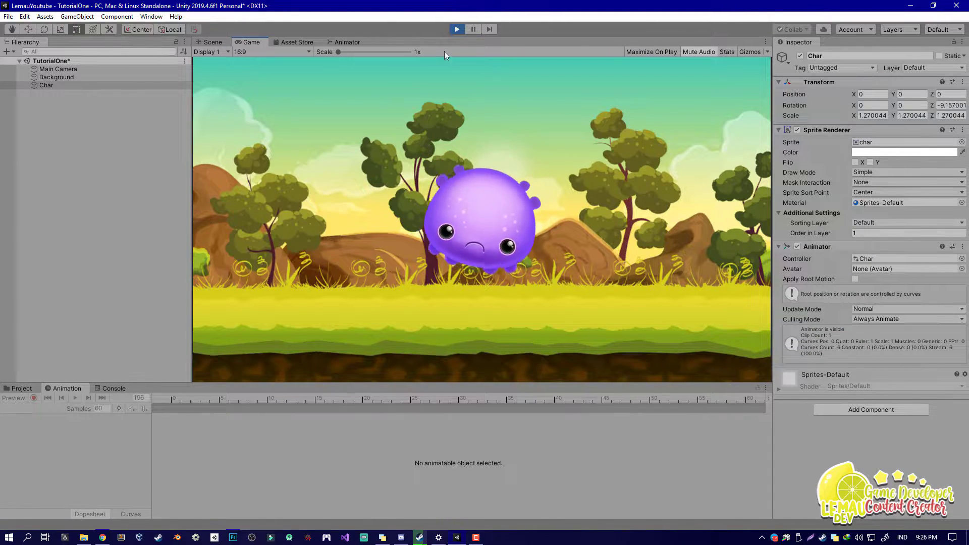
click(457, 29)
scroll(479, 221, down, 5)
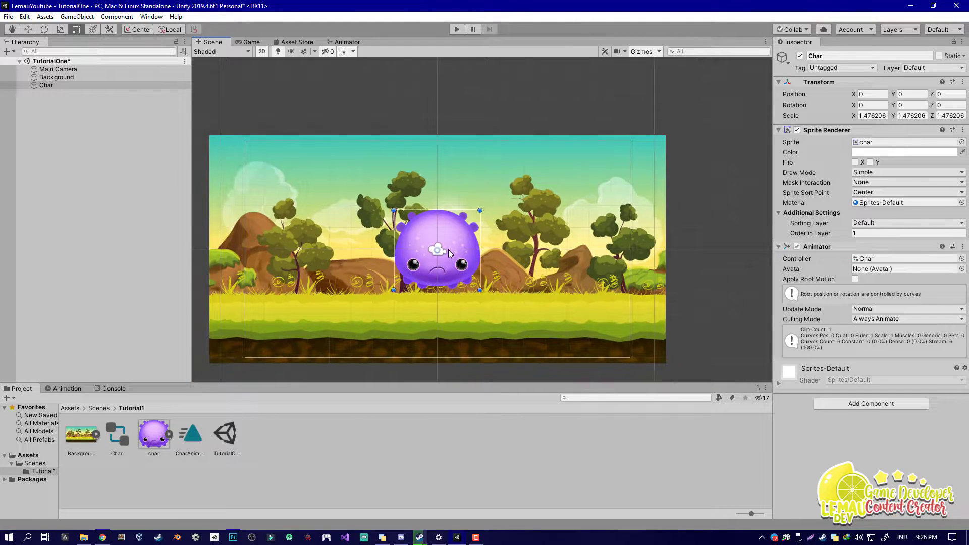
scroll(334, 211, up, 2)
mouse_move(334, 211)
middle_down()
mouse_move(331, 147)
mouse_move(332, 203)
middle_up()
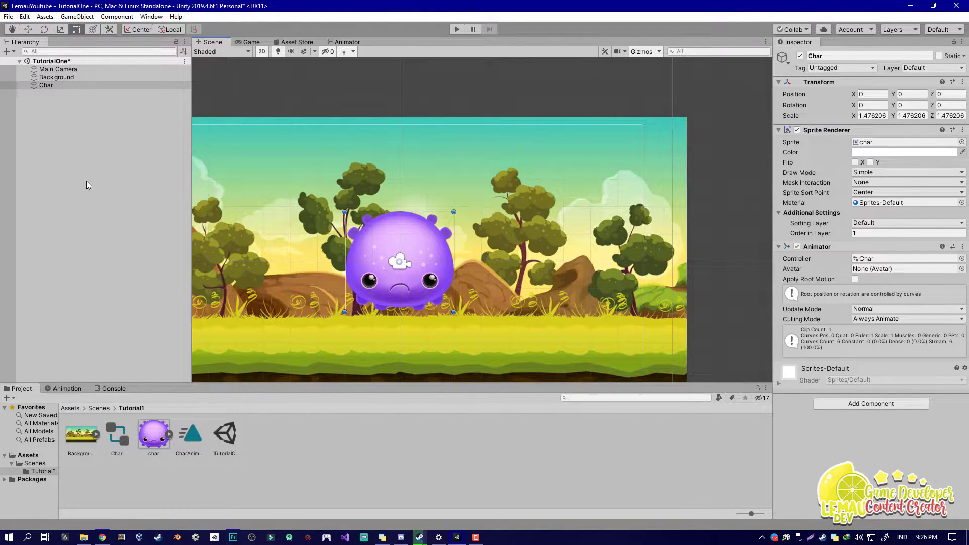
- Create empty GameObjects in the TutorialOne Hierarchy
right_click(40, 156)
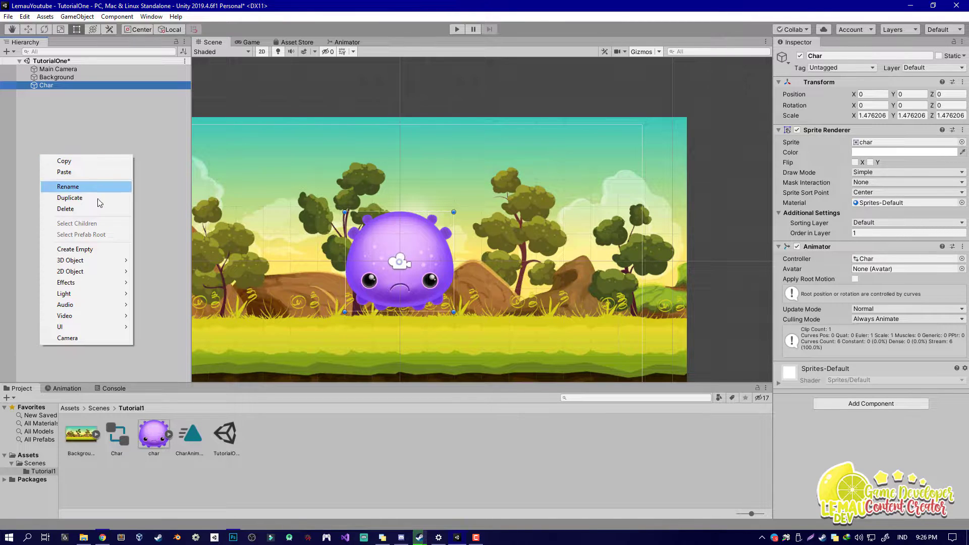
click(80, 249)
click(56, 113)
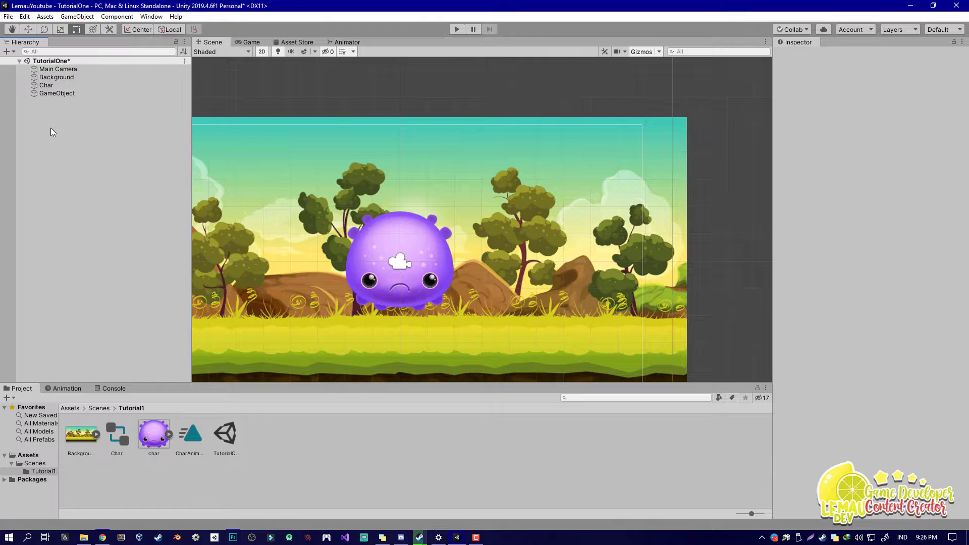
right_click(61, 153)
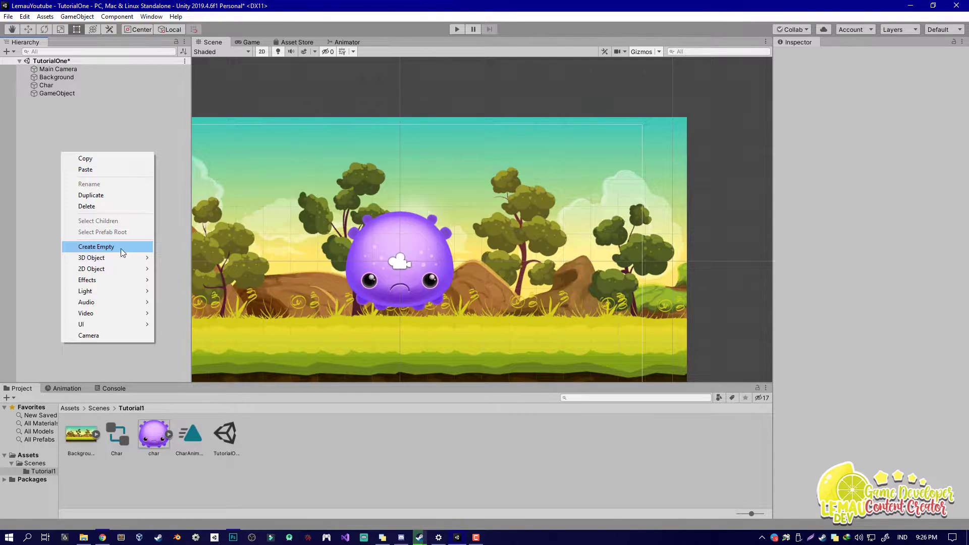
click(112, 248)
click(73, 162)
click(45, 93)
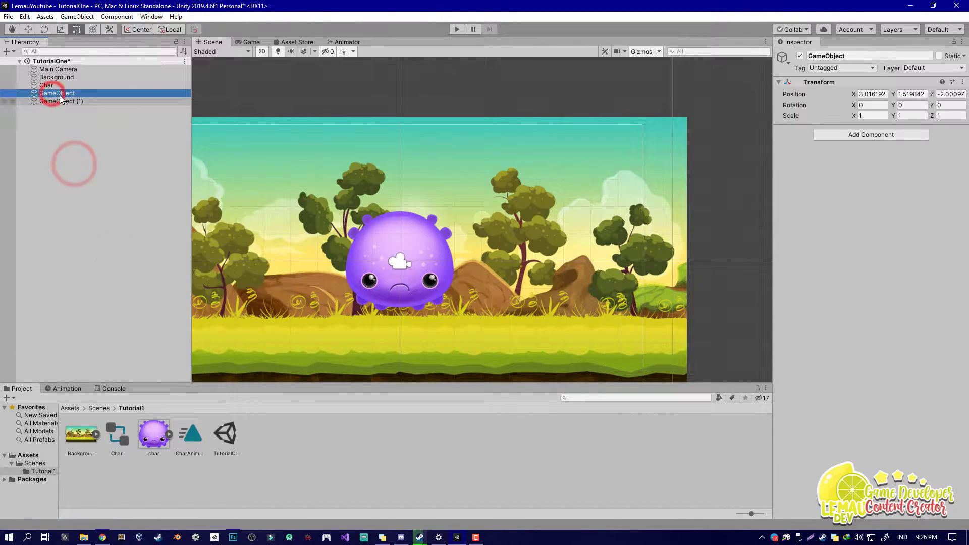
click(53, 101)
click(68, 86)
- Rename GameObject (1) to RestartSystem
click(79, 94)
click(83, 95)
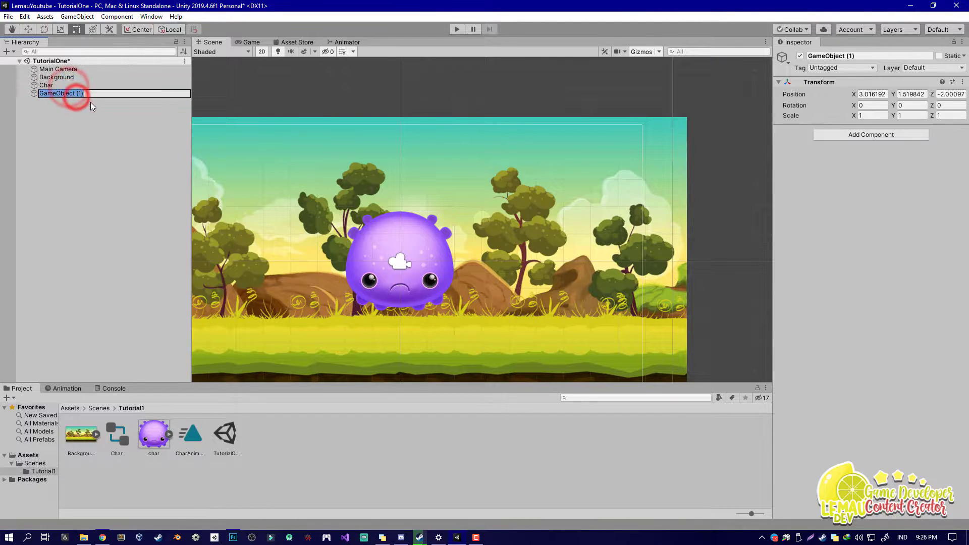
key(BackSpace)
key(BackSpace)
key(BackSpace)
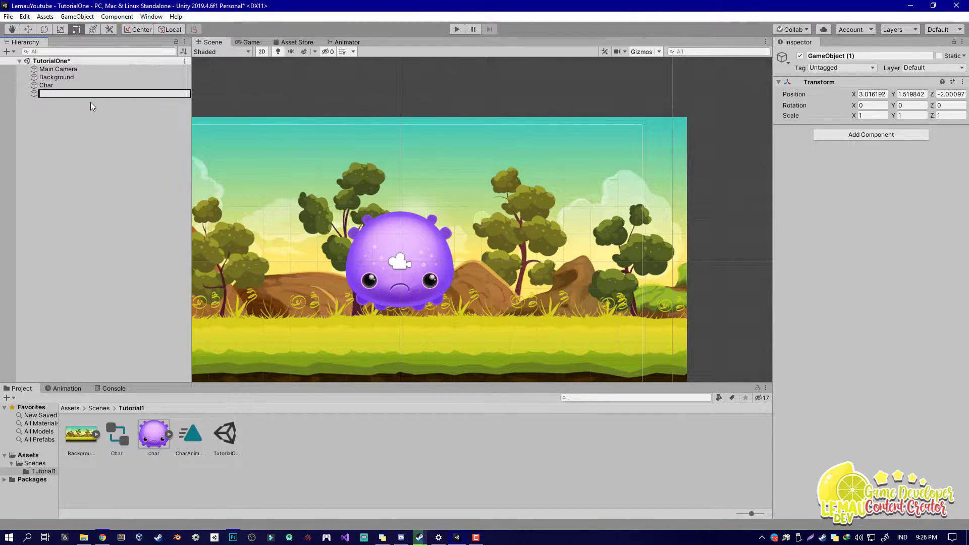
text(RestartSystem)
key(Return)
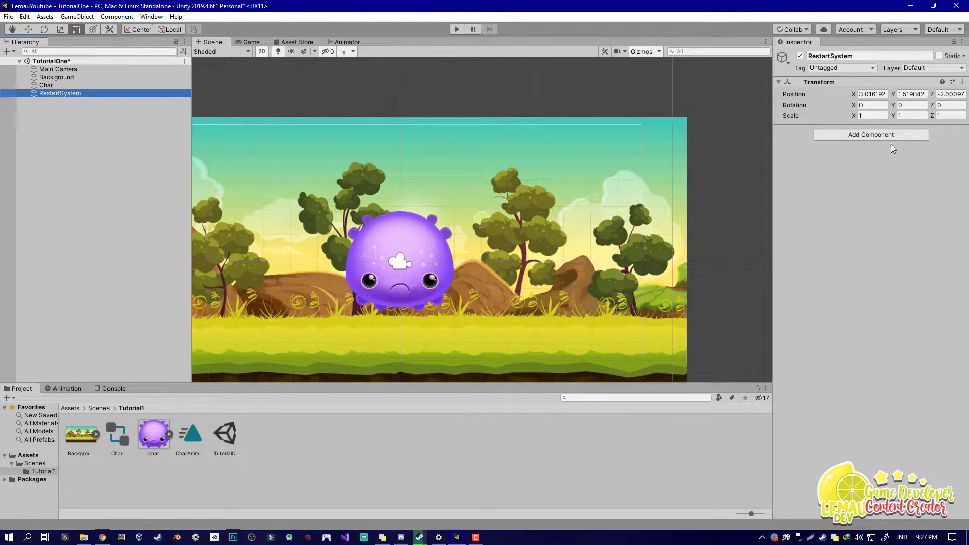
- Add a new RestartSystem script component to the RestartSystem object and open it in Visual Studio
click(879, 138)
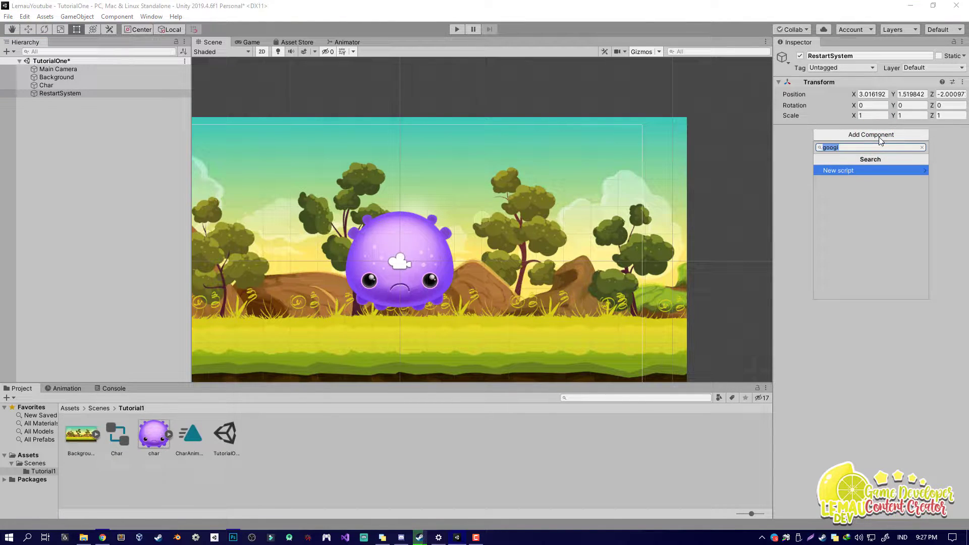
text(RestartSystem)
key(Return)
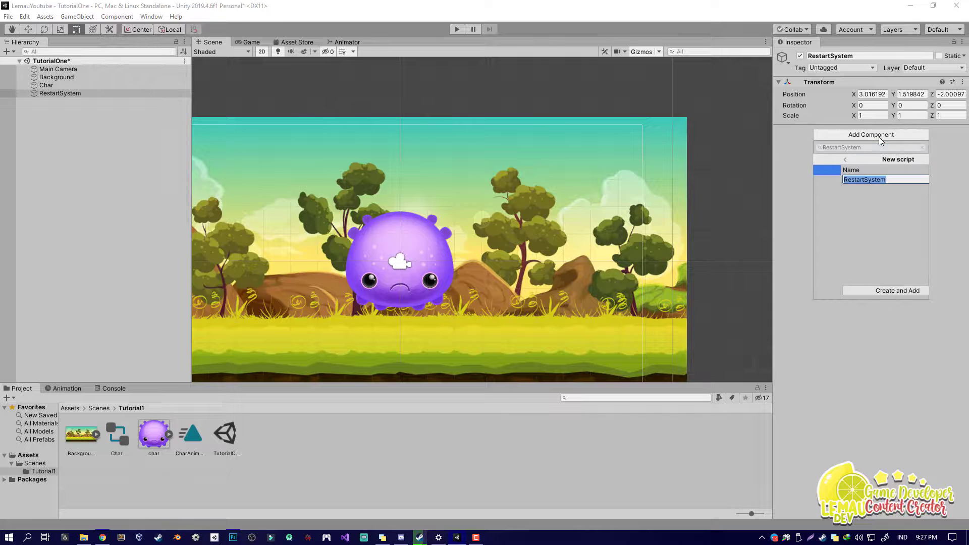
key(Return)
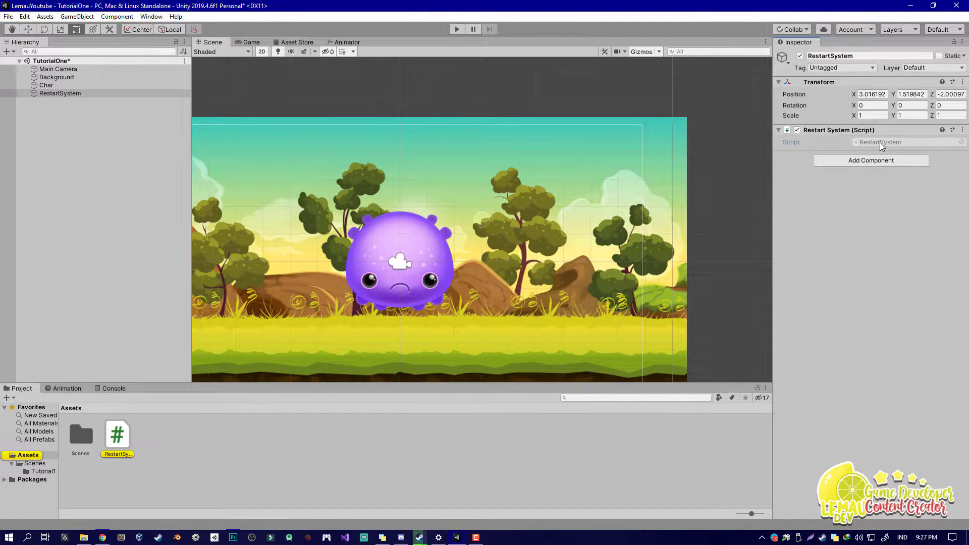
double_click(880, 143)
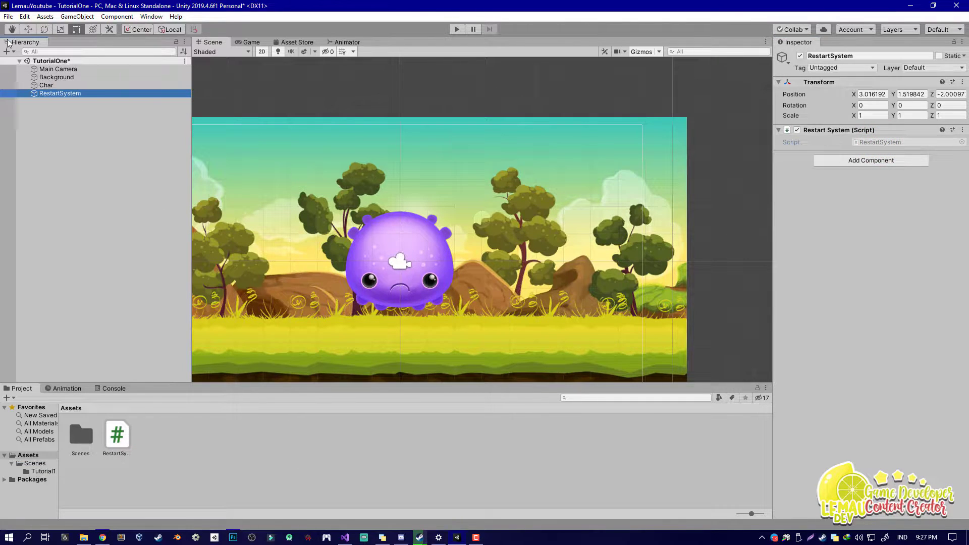
- Add the TutorialOne scene from the Tutorial1 folder to Scenes in Build
click(8, 16)
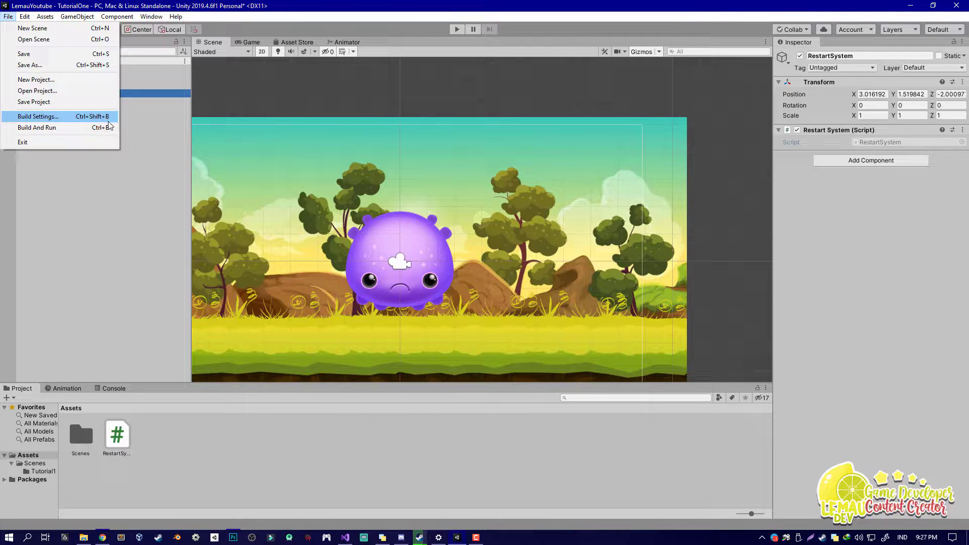
click(84, 119)
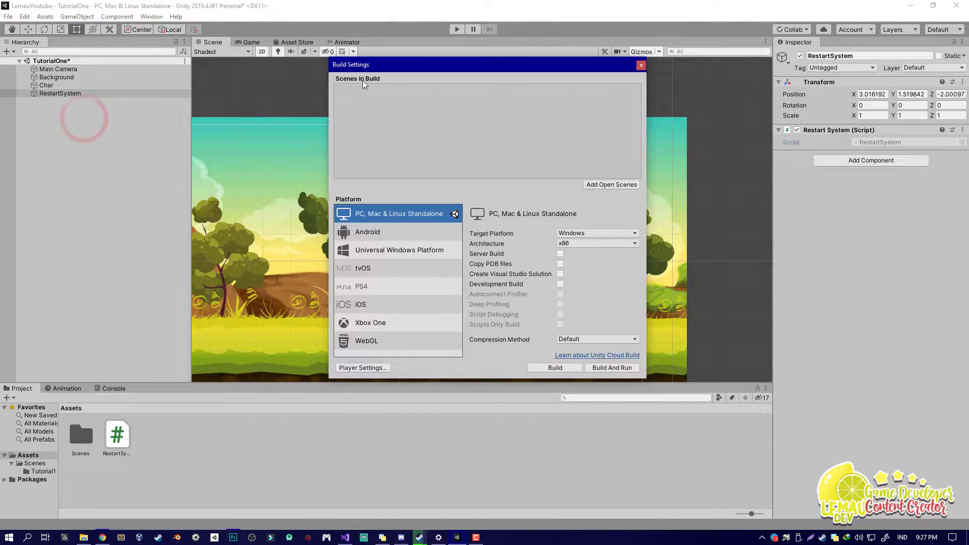
drag(349, 72, 269, 73)
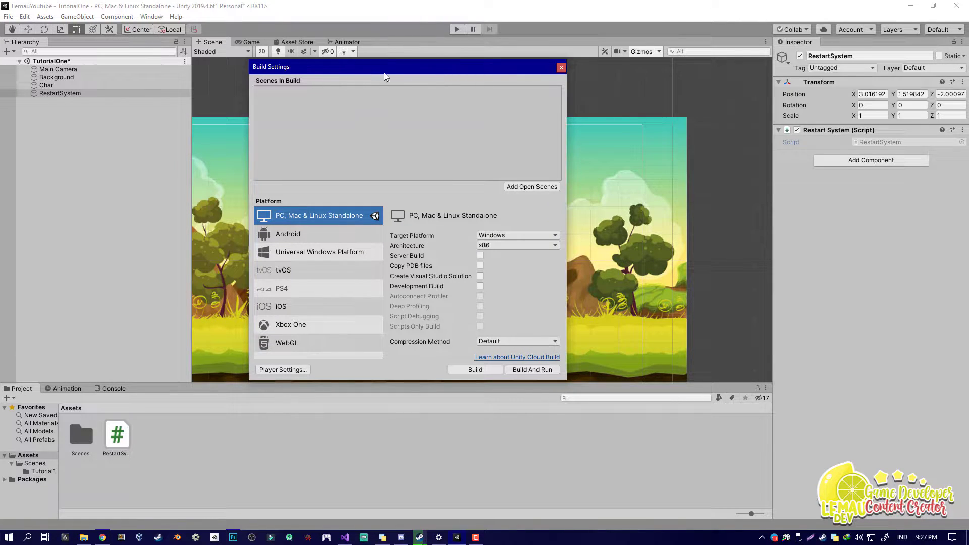
drag(375, 67, 441, 85)
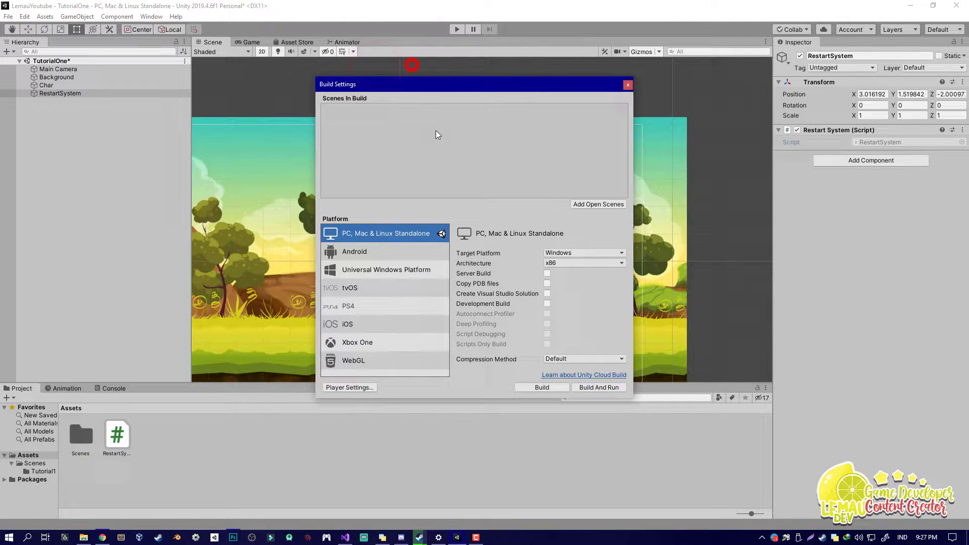
double_click(81, 435)
double_click(81, 439)
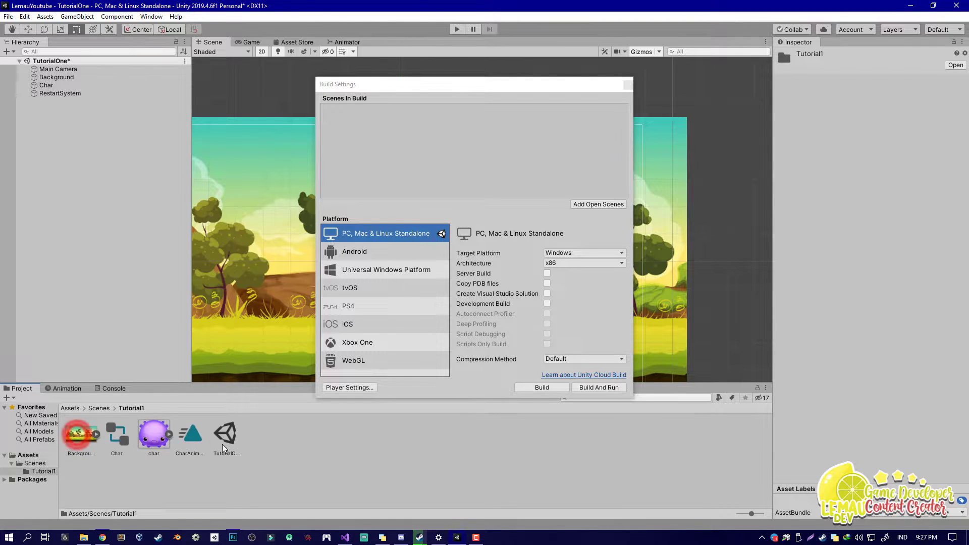
mouse_move(227, 444)
mouse_down()
mouse_move(282, 339)
mouse_move(419, 172)
mouse_up()
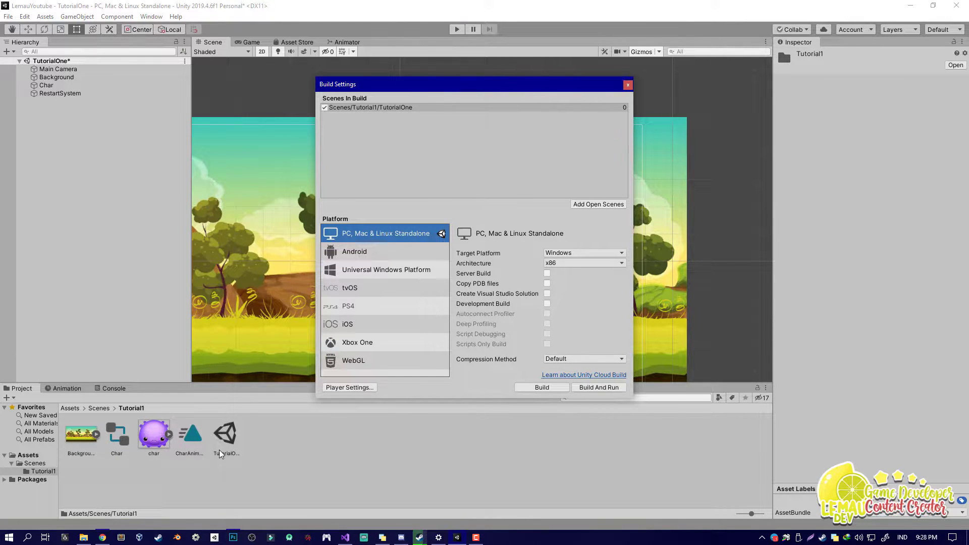
ctrl+scroll(217, 454, down, 5)
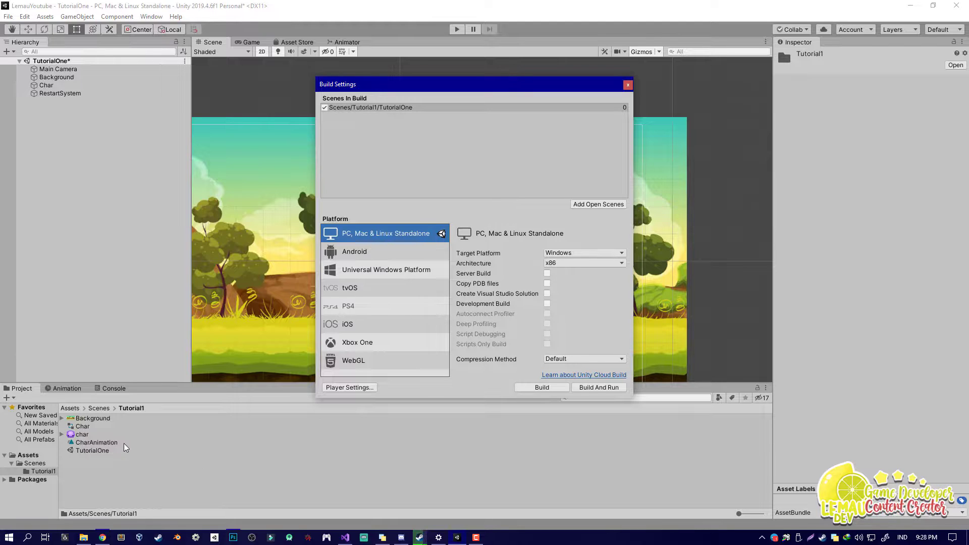
click(105, 451)
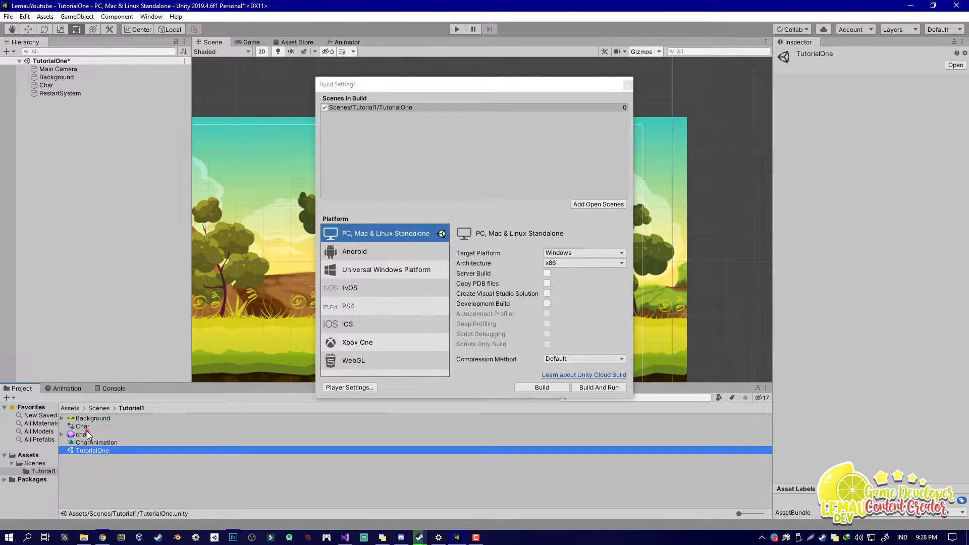
shift+click(86, 434)
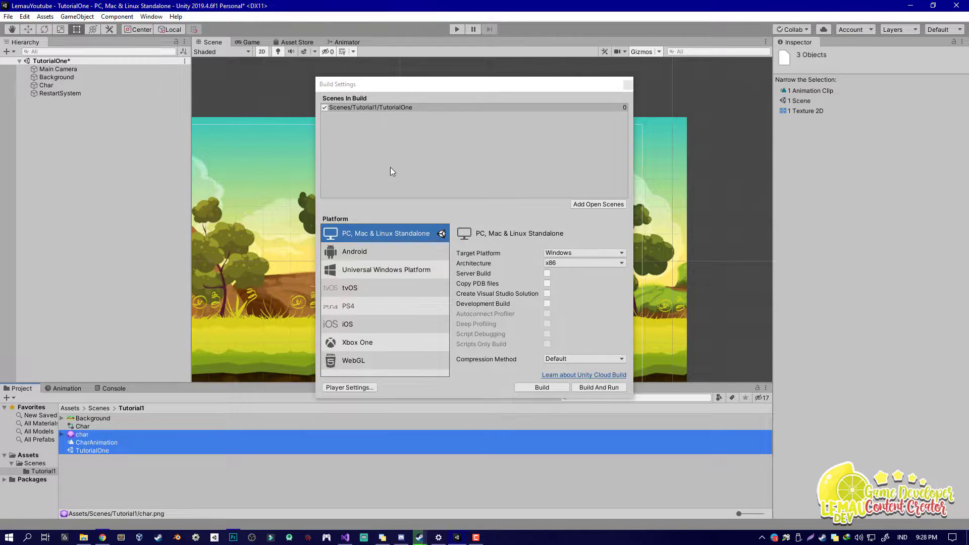
- Close Build Settings and switch to RestartSystem.cs in Visual Studio
click(629, 84)
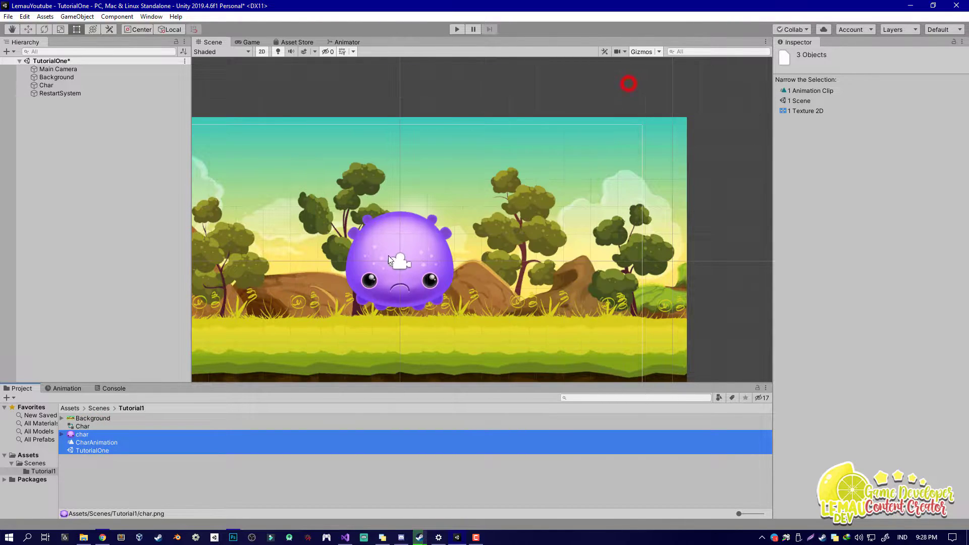
click(8, 16)
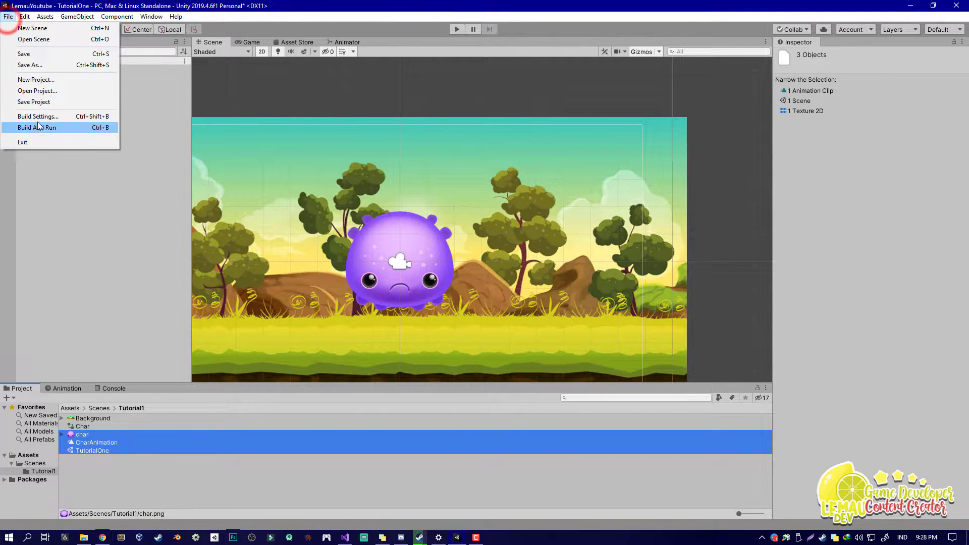
click(409, 471)
click(345, 538)
click(618, 273)
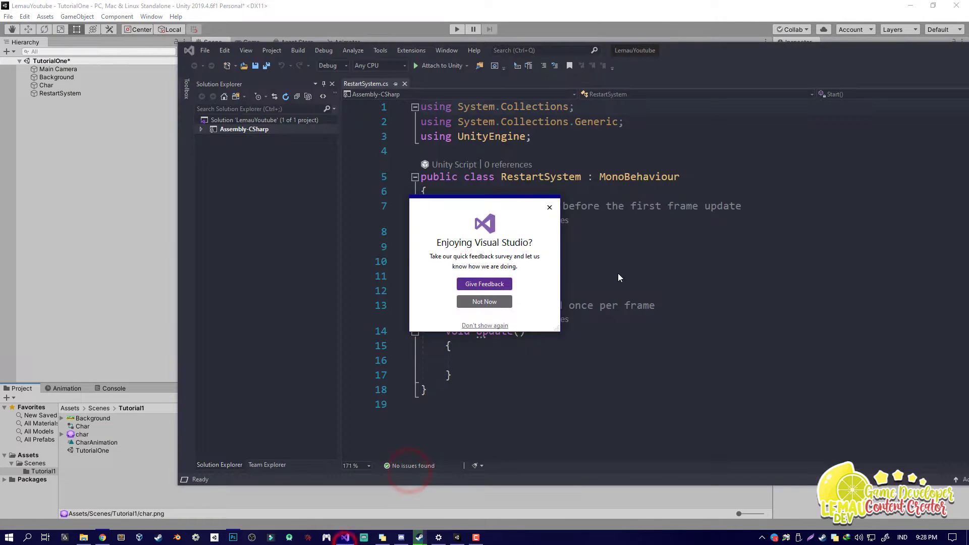
- Dismiss the Visual Studio feedback prompt and reposition the code editor window
click(549, 207)
drag(688, 56, 582, 37)
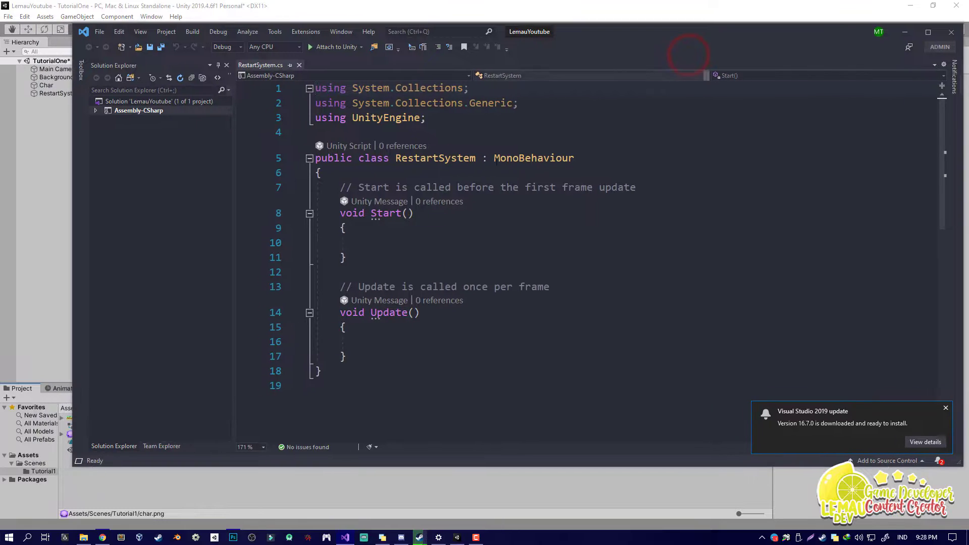
scroll(462, 267, down, 3)
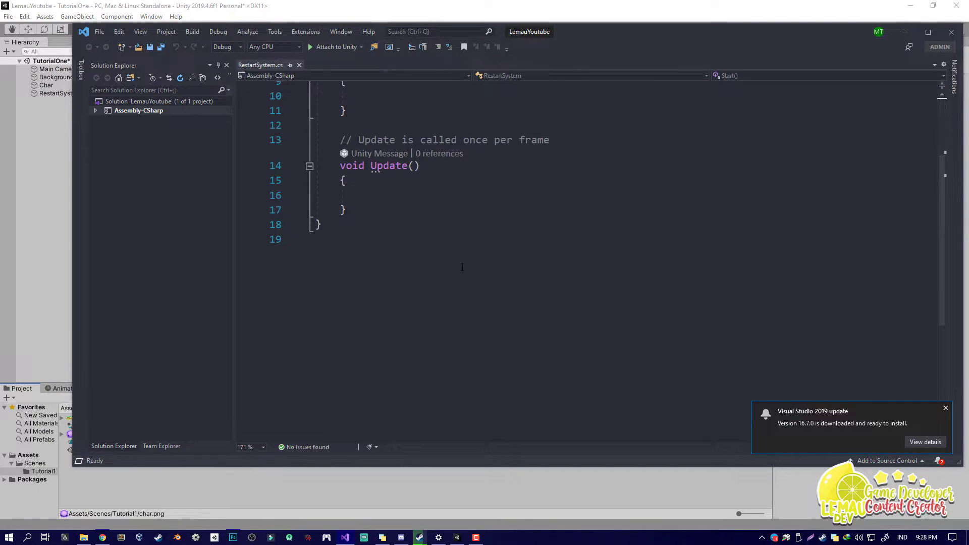
scroll(463, 267, up, 3)
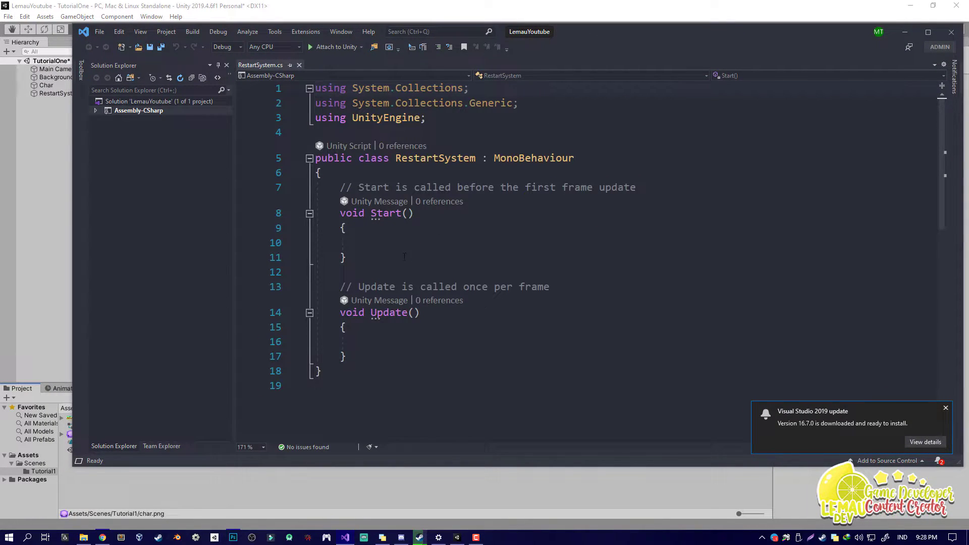
scroll(405, 257, down, 2)
- Add an empty public void SceneRestart() method after Update and save the file
click(364, 281)
key(Return)
key(Return)
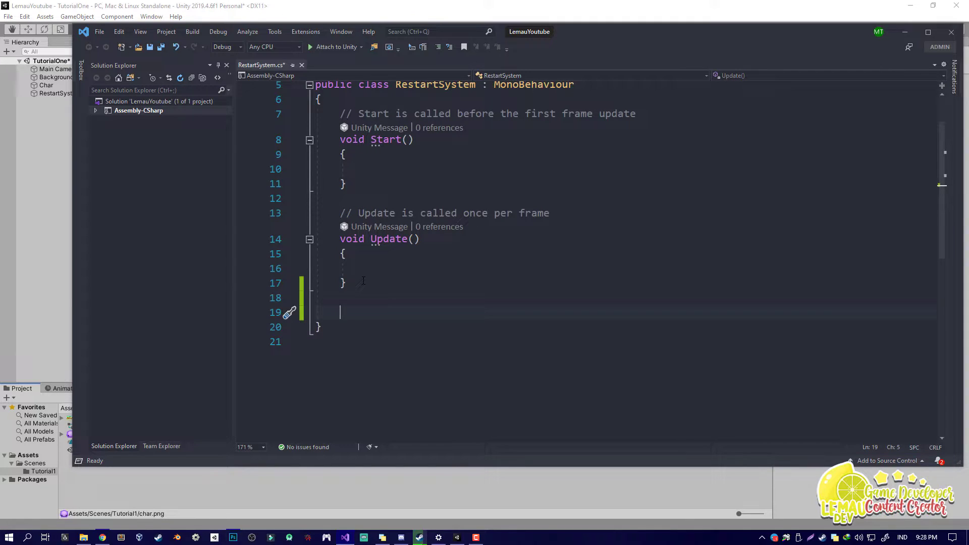
text(publ)
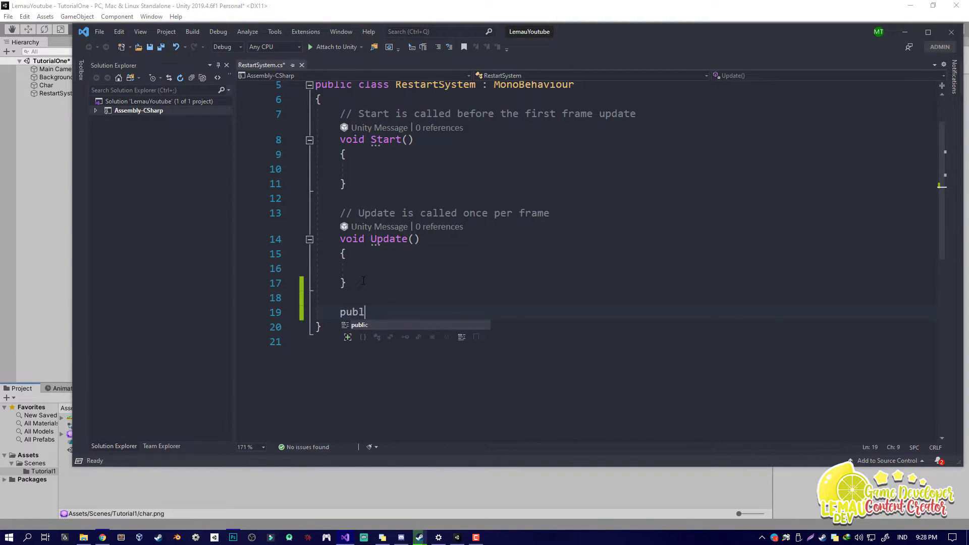
text(ic void R)
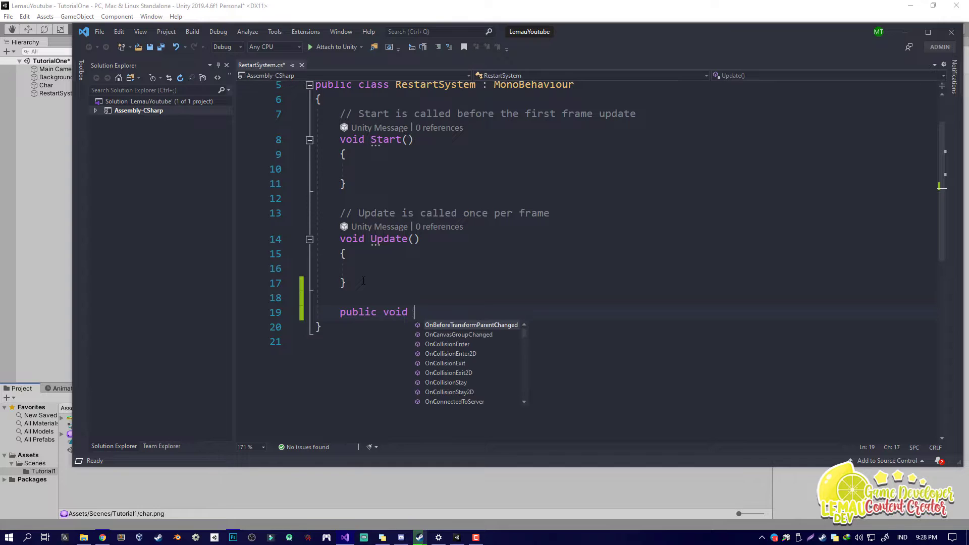
text(es)
text(tar)
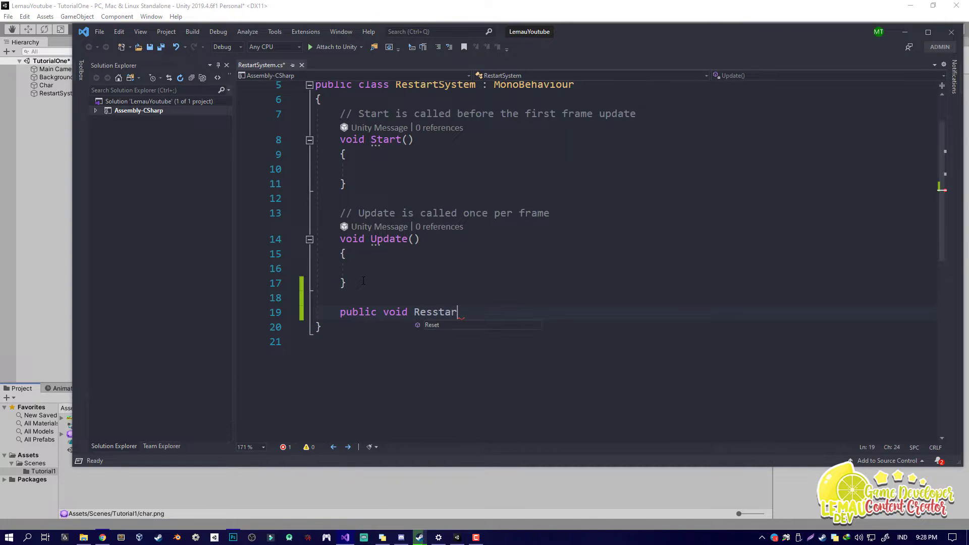
key(BackSpace)
key(BackSpace)
key(BackSpace)
key(BackSpace)
key(BackSpace)
key(BackSpace)
key(BackSpace)
text(Scene)
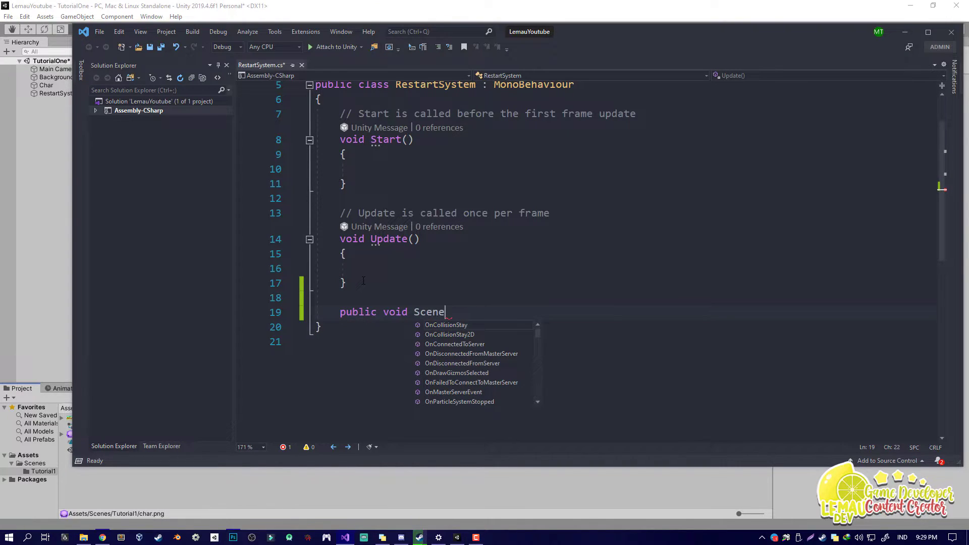
text(Restart() {)
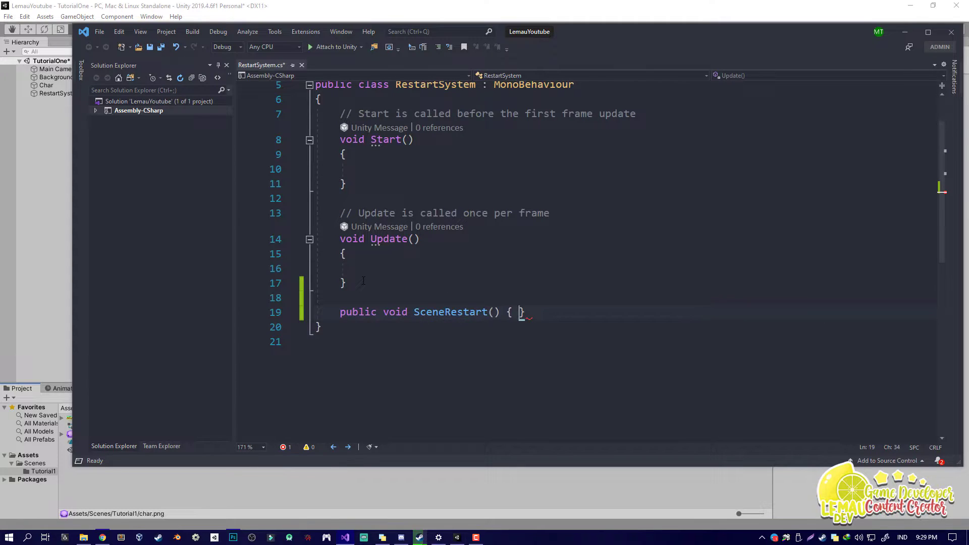
key(Return)
key(ctrl+s)
scroll(454, 199, down, 2)
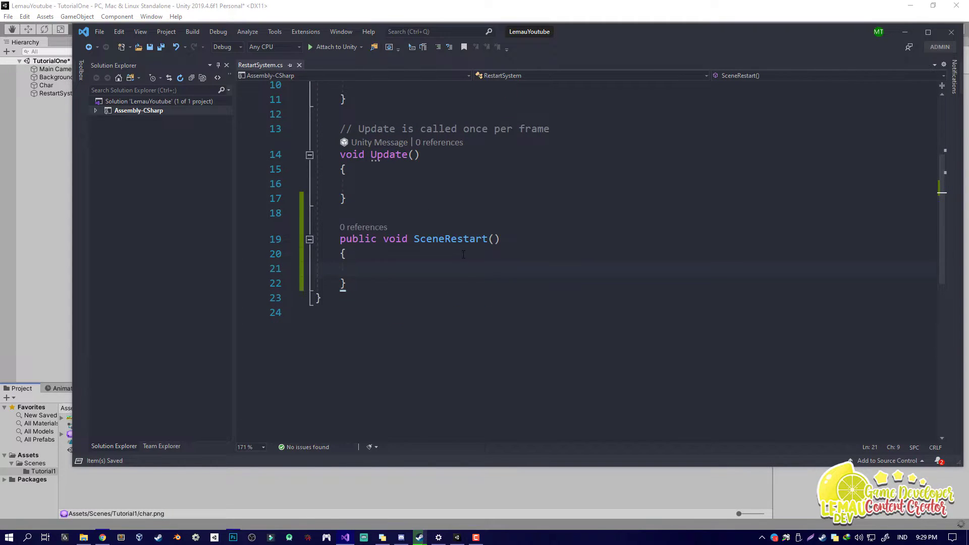
scroll(454, 200, up, 3)
scroll(499, 209, down, 2)
scroll(463, 173, up, 2)
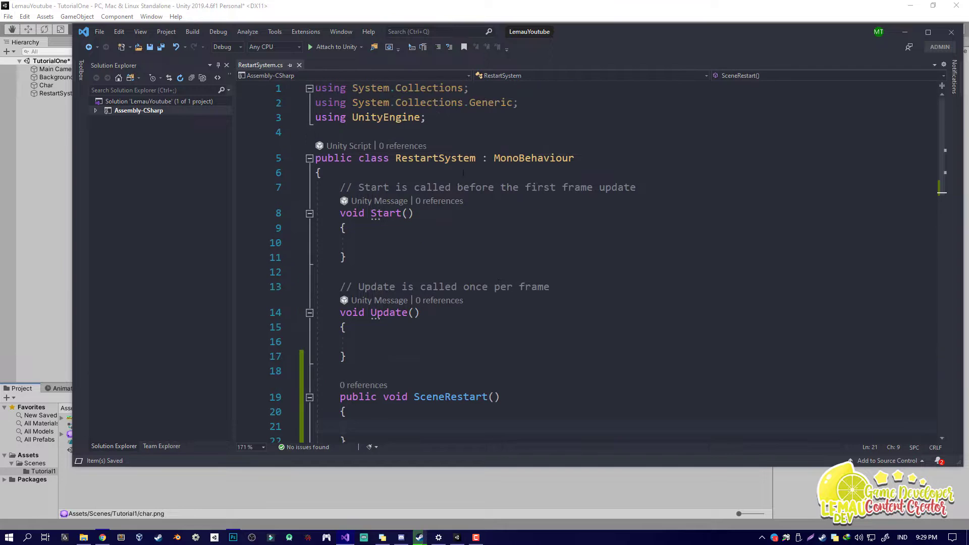
- Add 'using UnityEngine.SceneManagement;' below line 3, correcting the typos
click(438, 119)
key(Return)
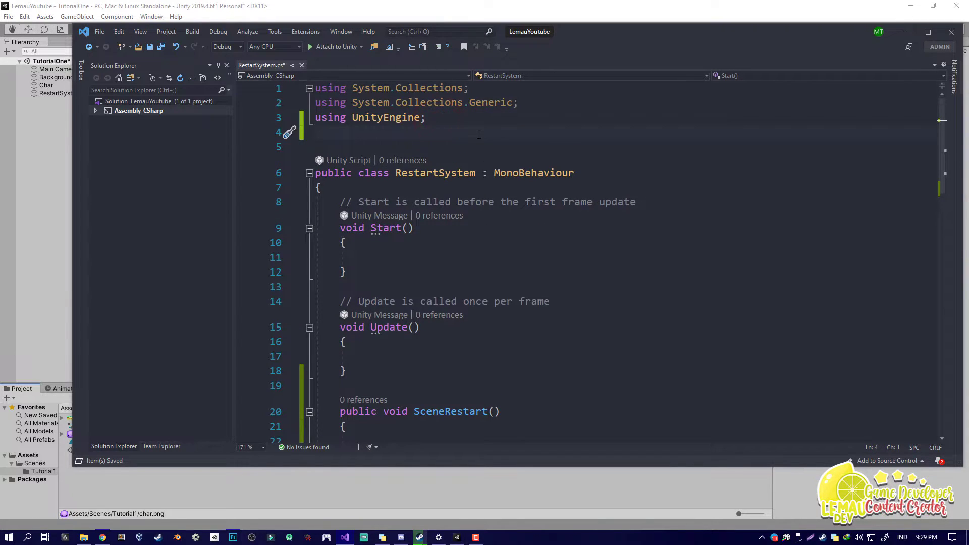
text(using Uni)
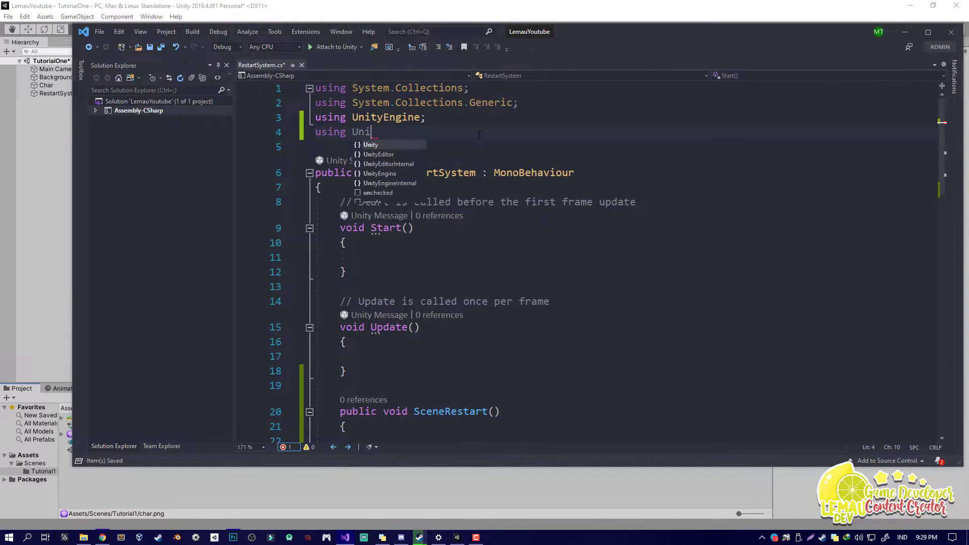
text(tyEngine.)
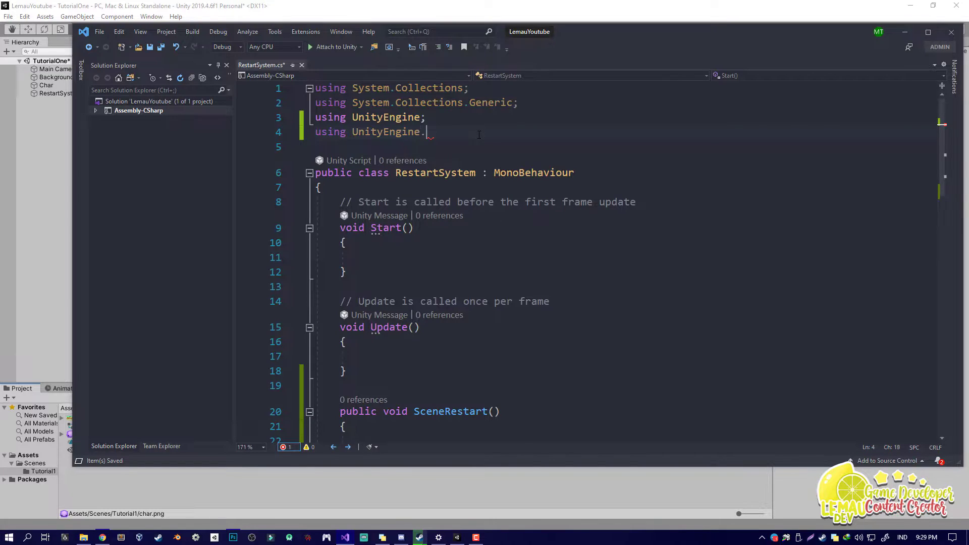
text(Scn)
key(BackSpace)
key(BackSpace)
key(BackSpace)
text(.Sce)
text(;)
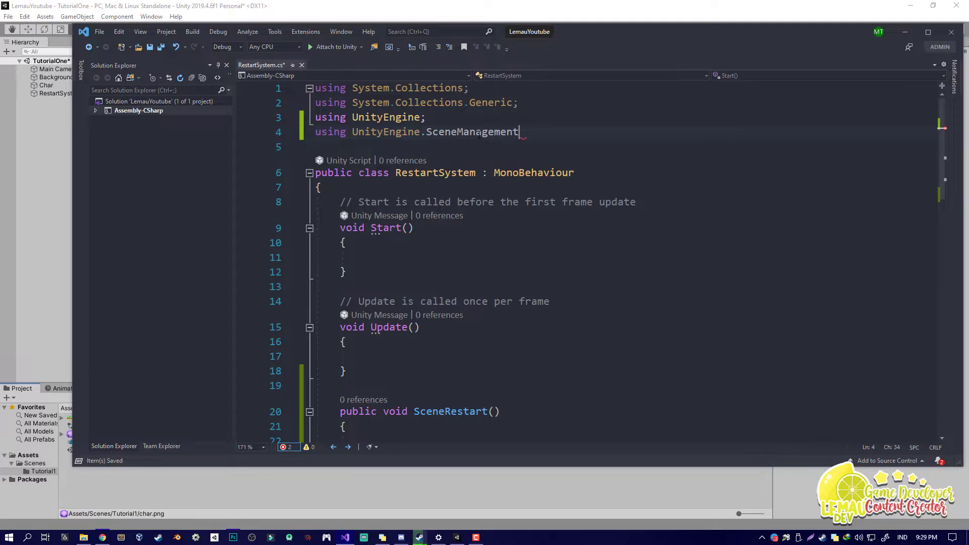
text(')
key(BackSpace)
click(555, 133)
scroll(493, 233, down, 3)
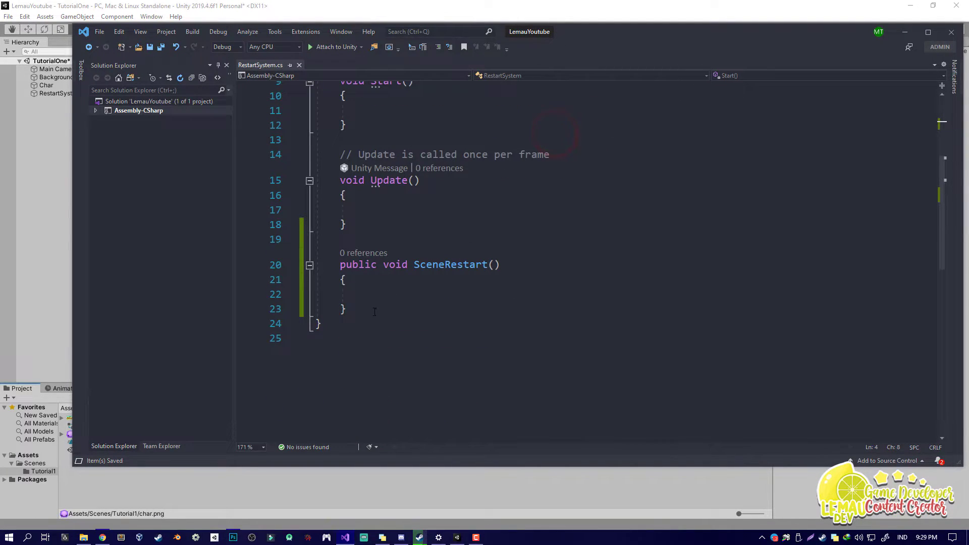
- Start SceneRestart's body with SceneManager.LoadScene using autocompletion
click(365, 295)
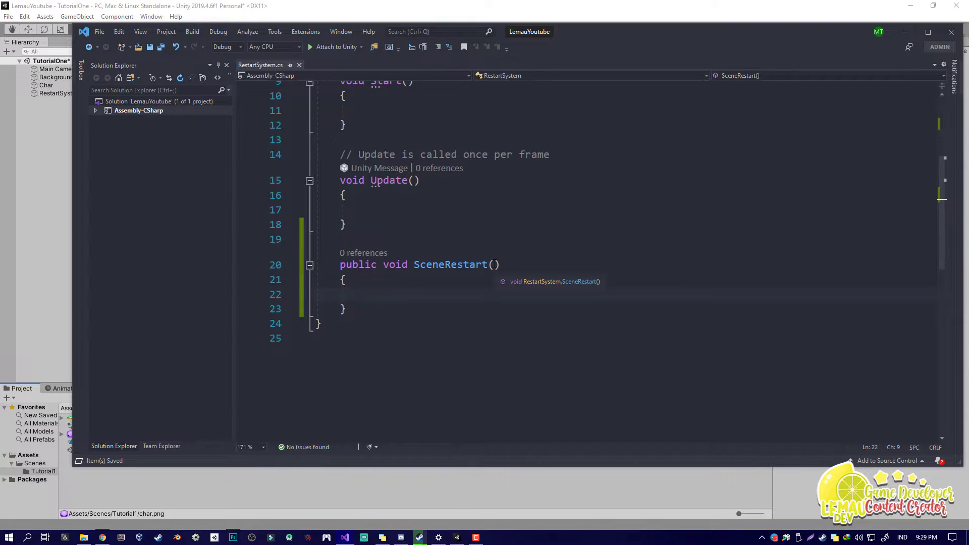
text(scen)
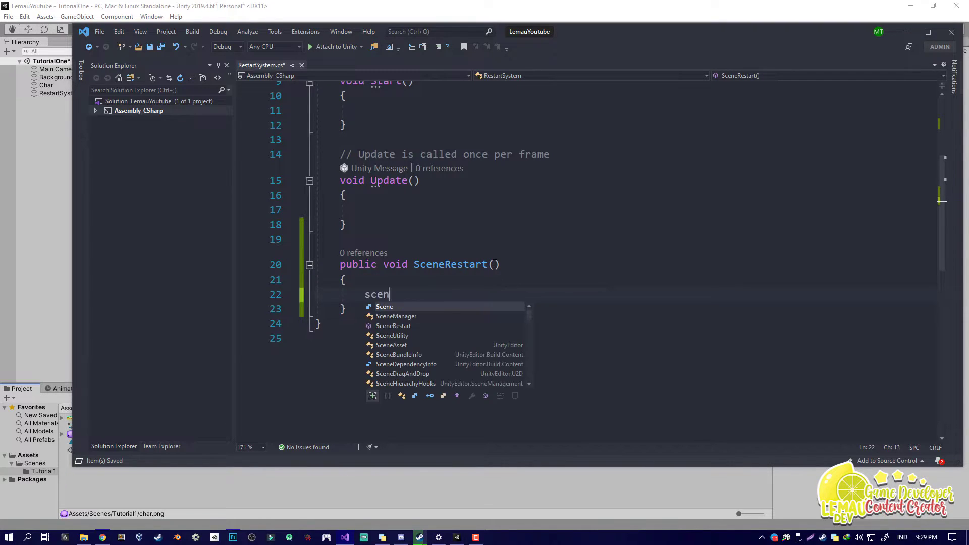
key(BackSpace)
key(BackSpace)
key(BackSpace)
key(BackSpace)
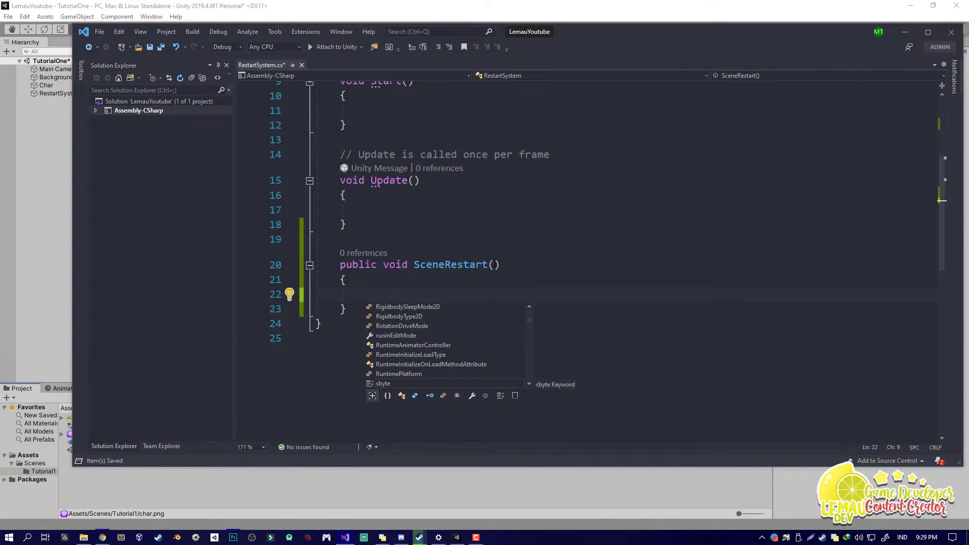
text(sc)
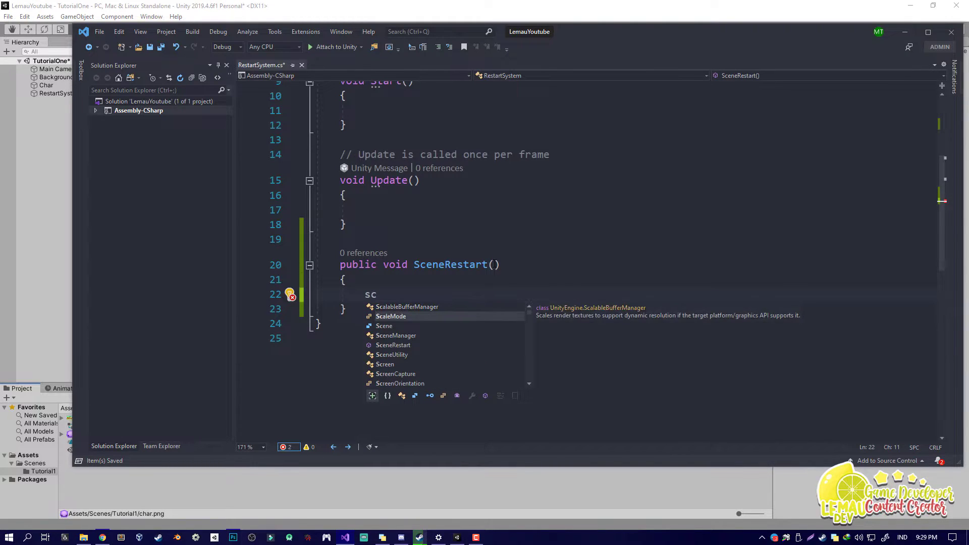
key(Down)
key(Down)
key(Down)
key(Up)
key(Tab)
text(.)
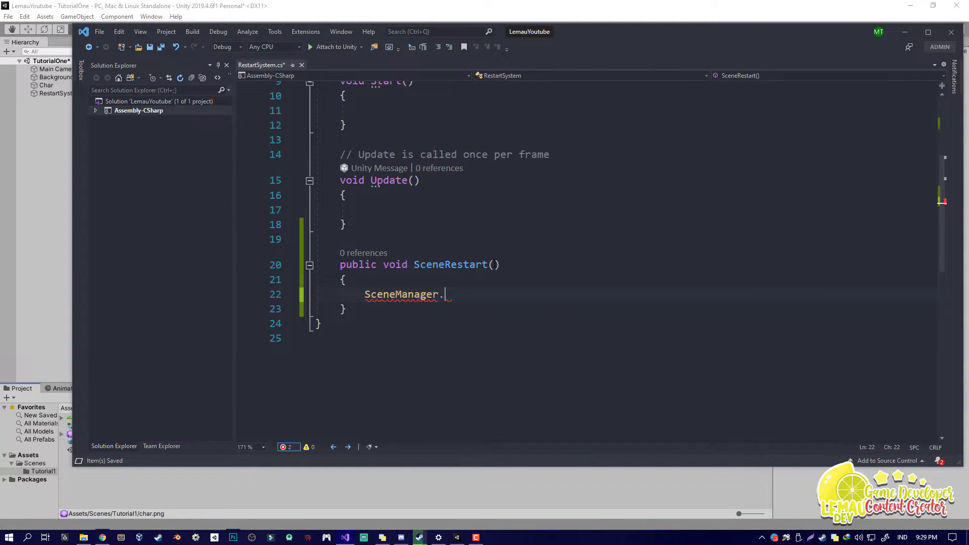
text(lo)
key(Tab)
- Pass SceneManager.GetActiveScene().name to LoadScene so the current scene reloads
text(()
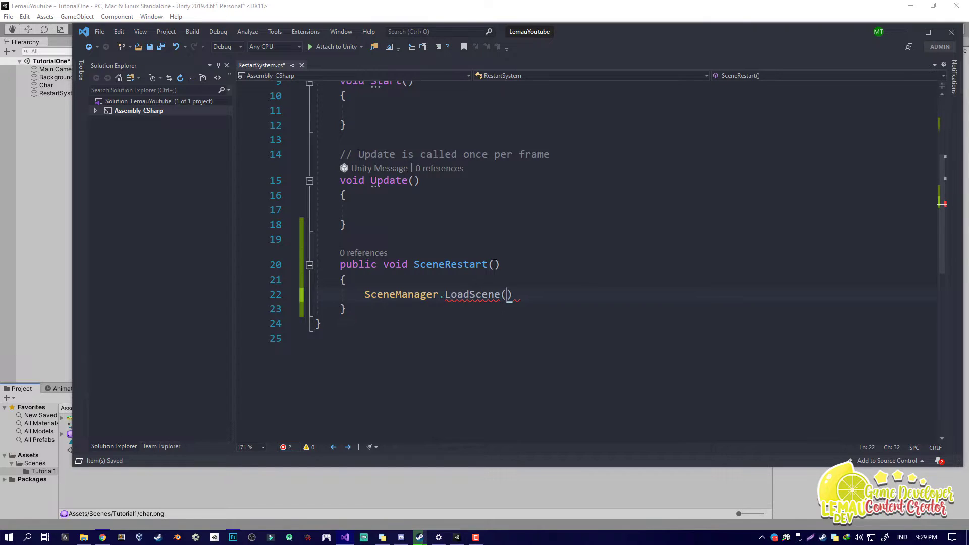
text(scene)
key(Down)
key(Down)
key(Down)
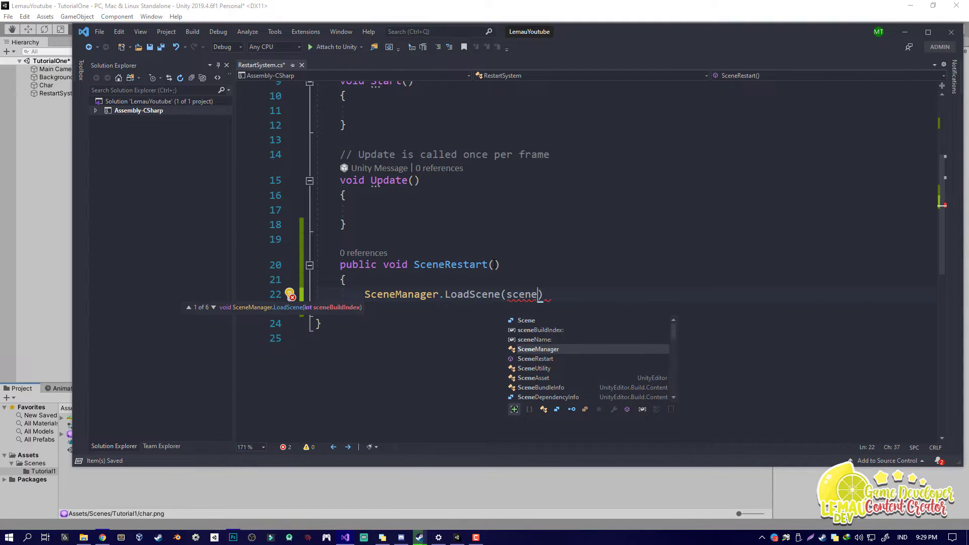
key(Tab)
text(.get)
key(Tab)
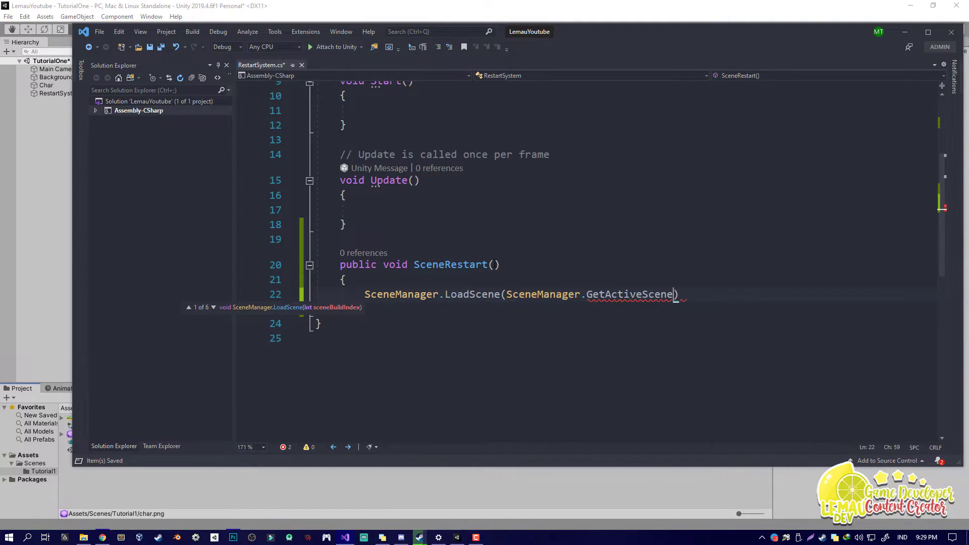
text(().)
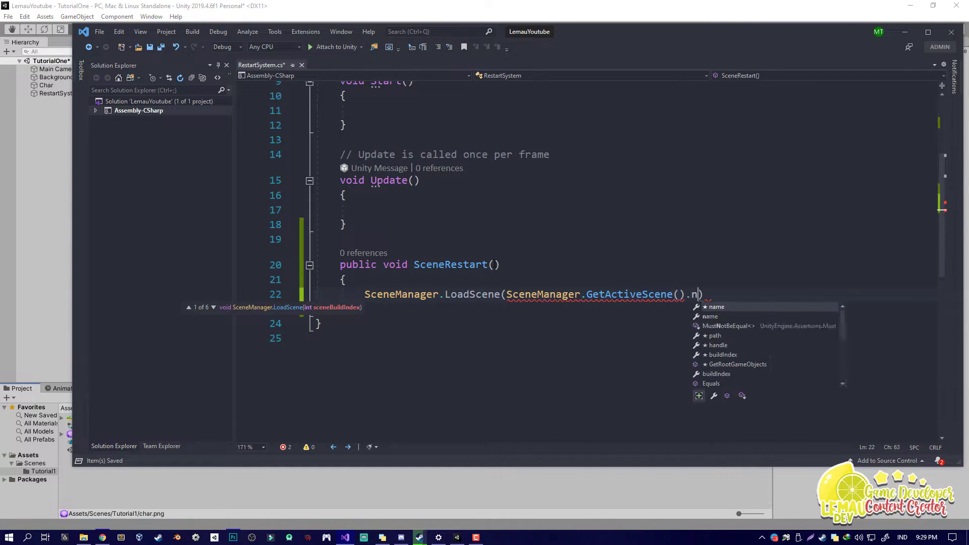
text(name);)
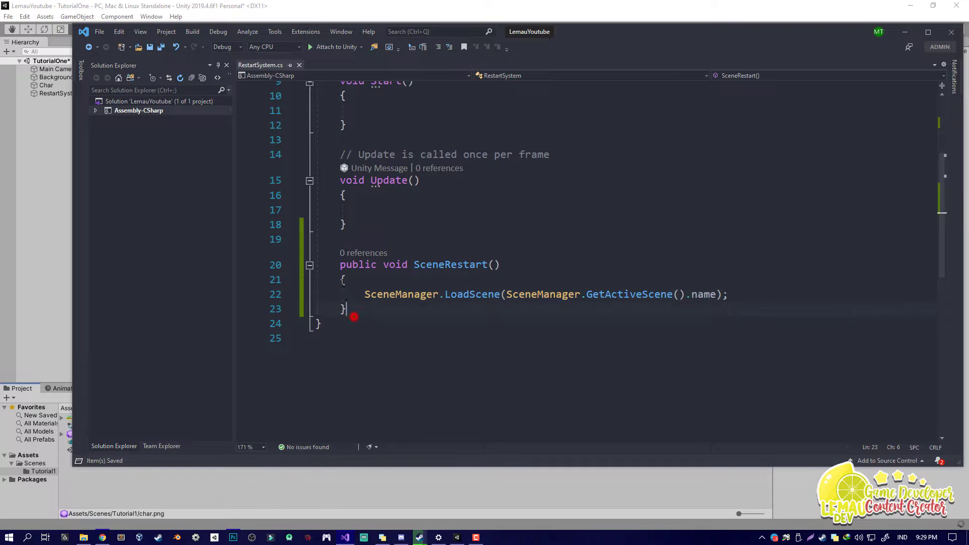
click(482, 359)
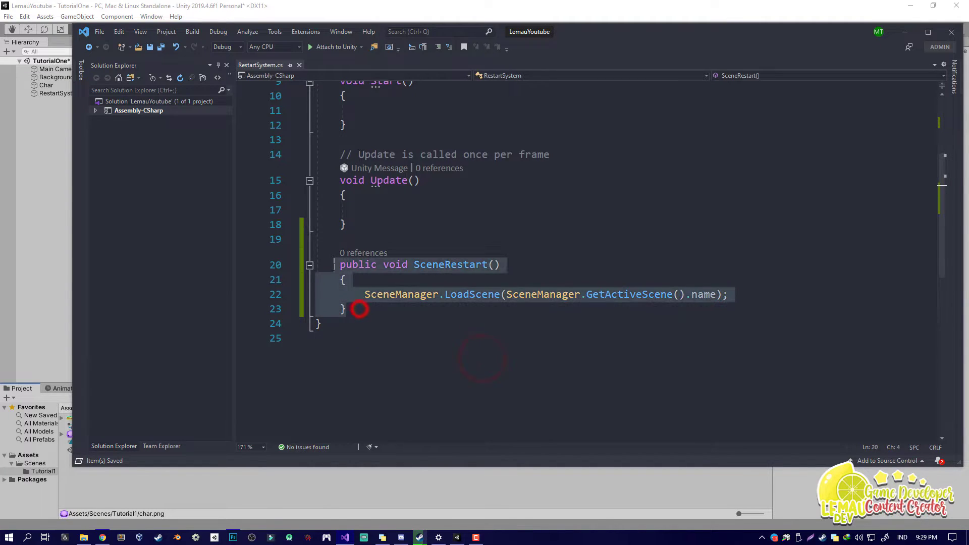
click(466, 327)
scroll(597, 274, up, 2)
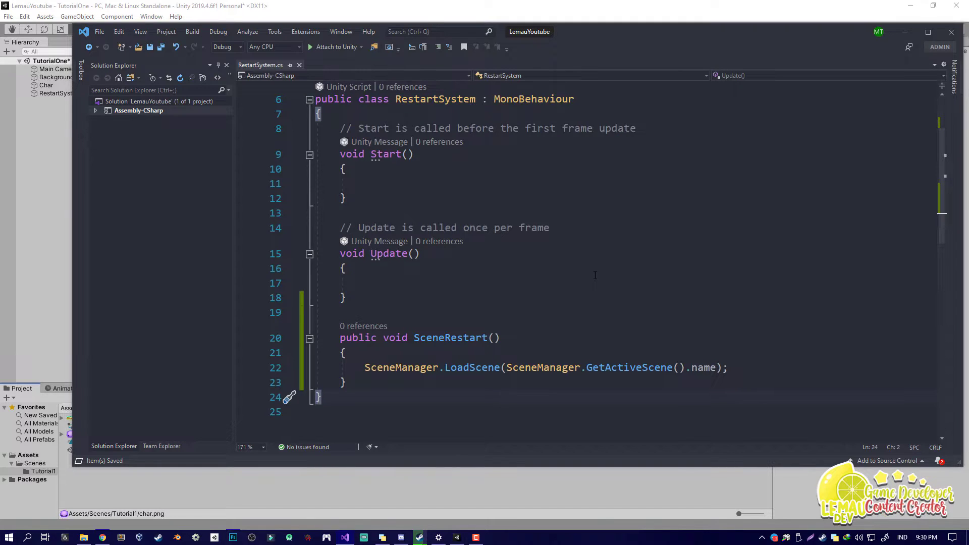
- Type Input.key in Update and compare the GetKey, GetKeyDown and GetKeyUp suggestions
click(365, 273)
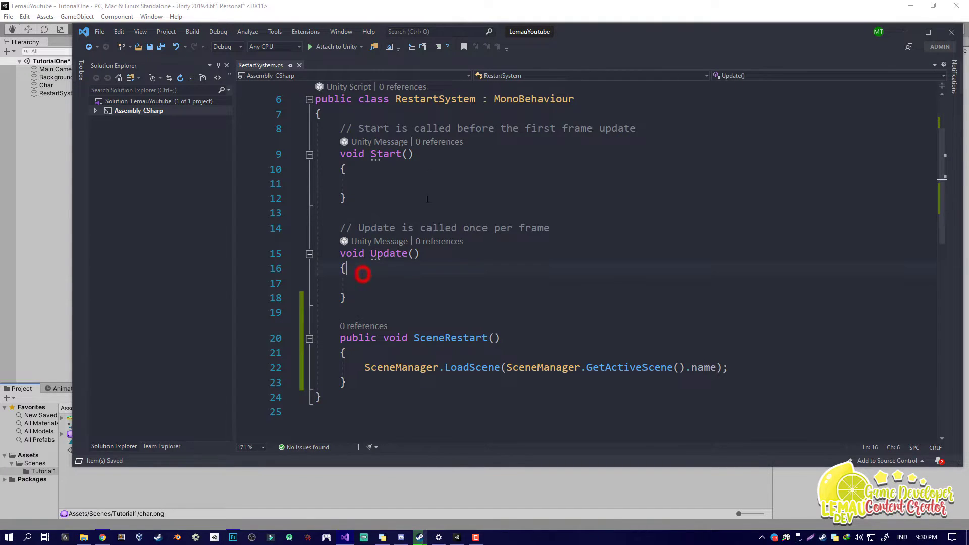
click(381, 283)
text(In)
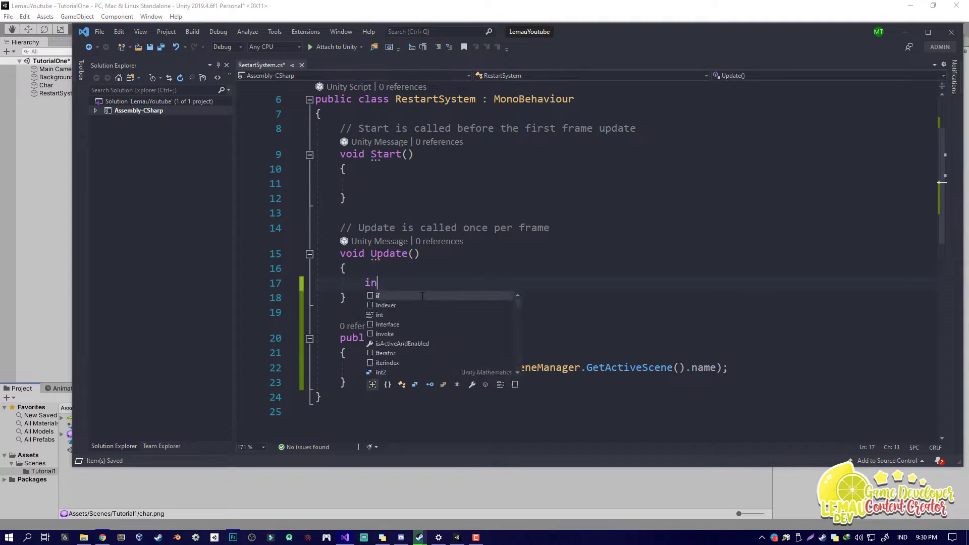
text(put.)
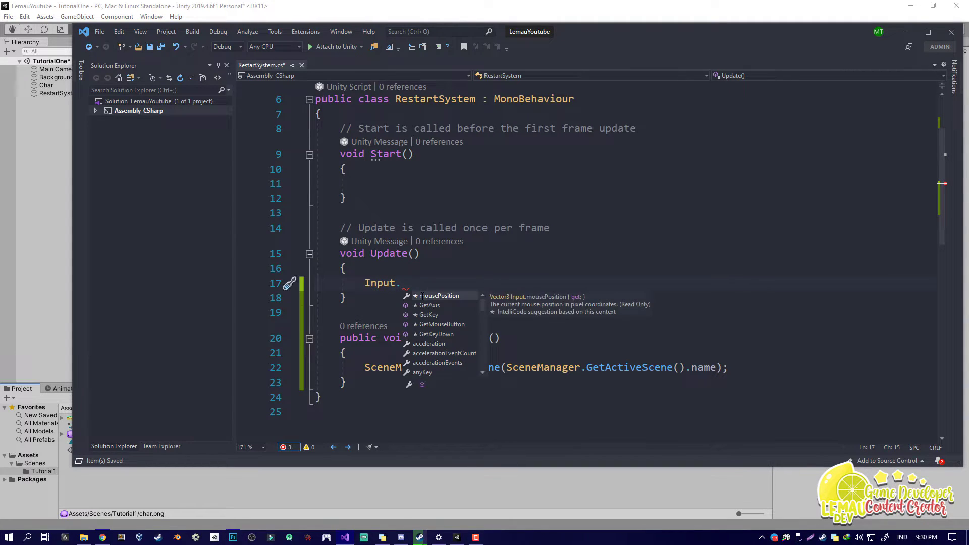
text(key)
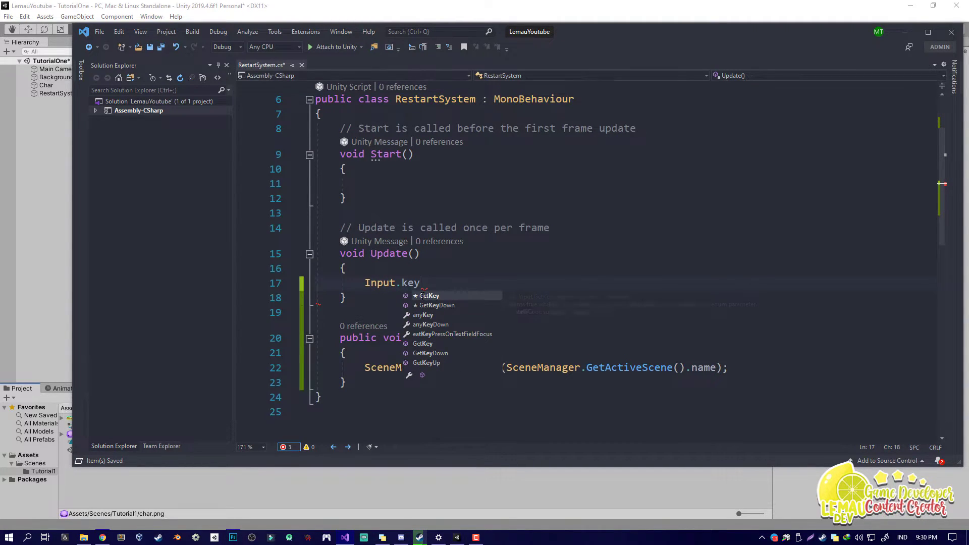
key(Down)
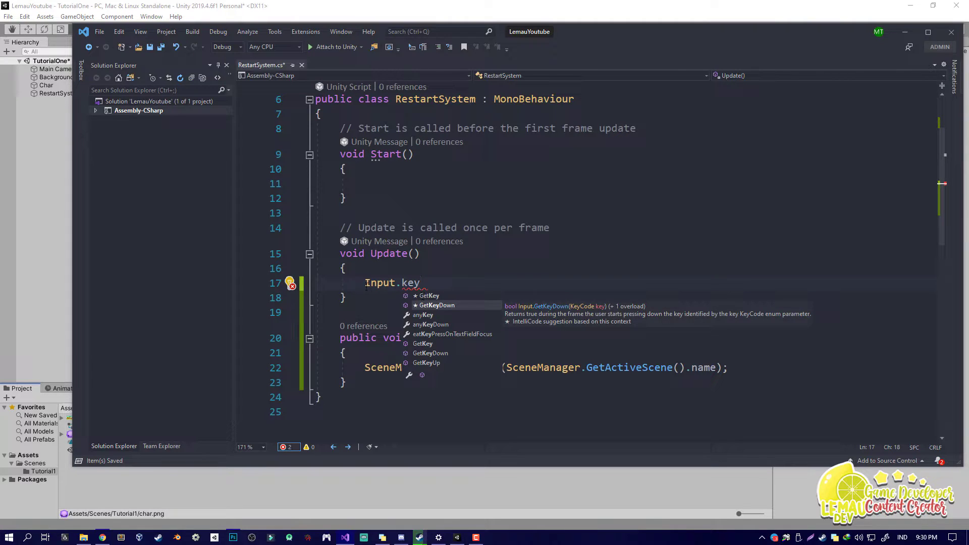
click(436, 296)
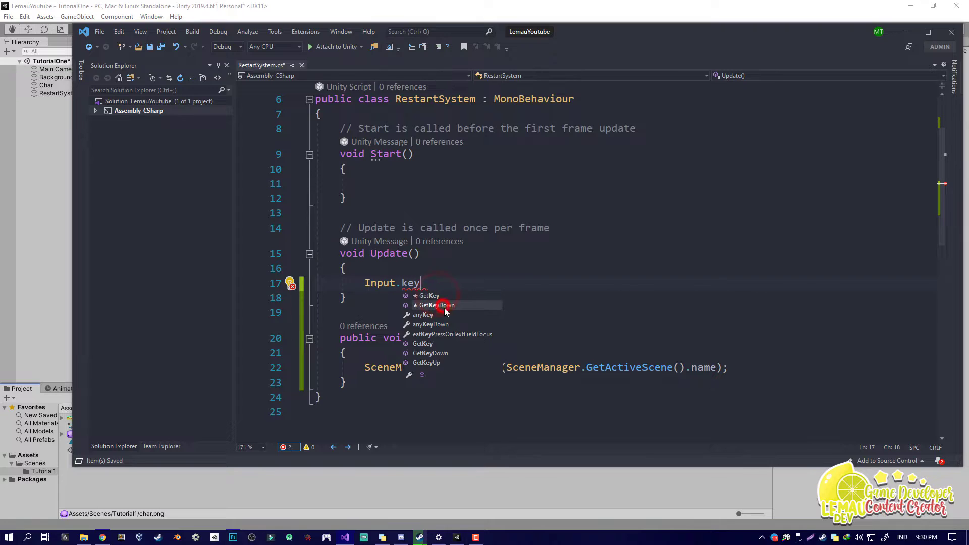
click(434, 363)
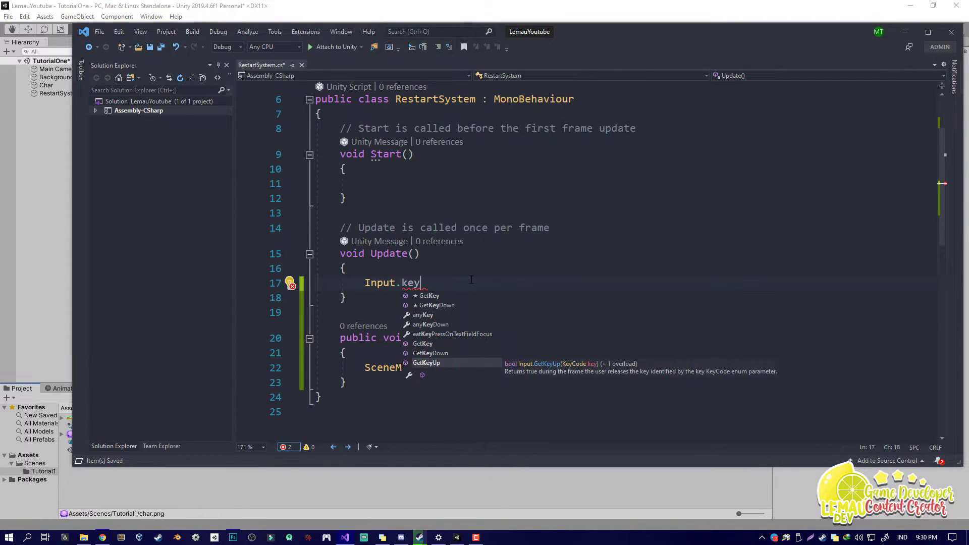
click(443, 306)
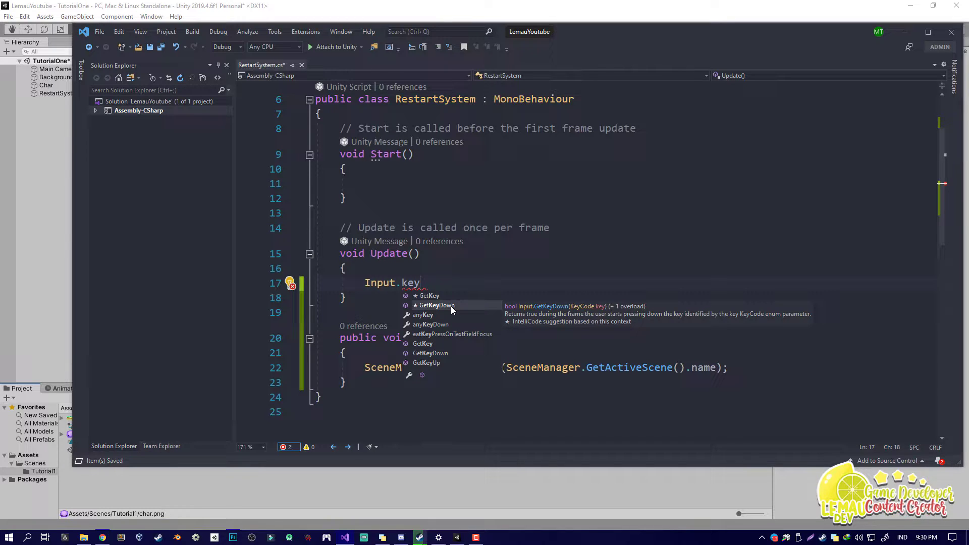
click(374, 392)
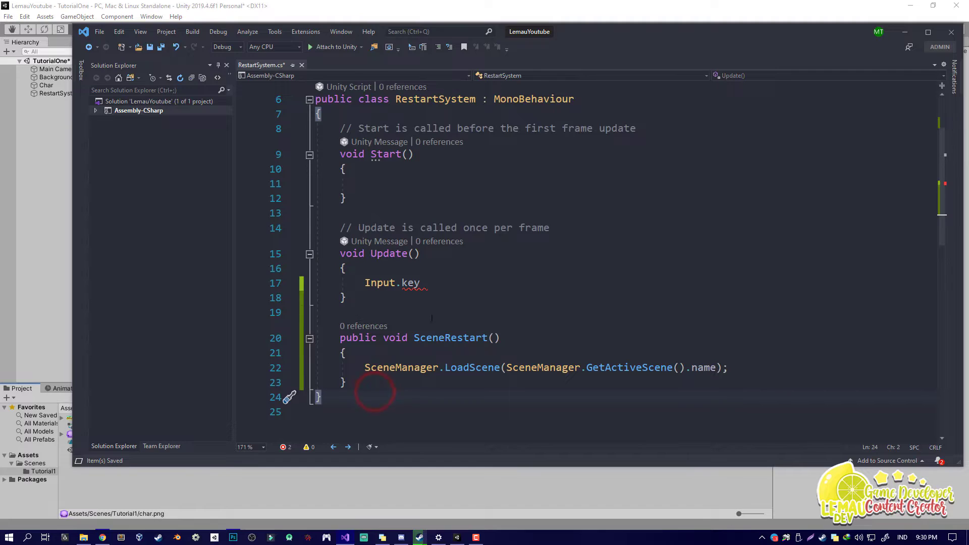
click(428, 288)
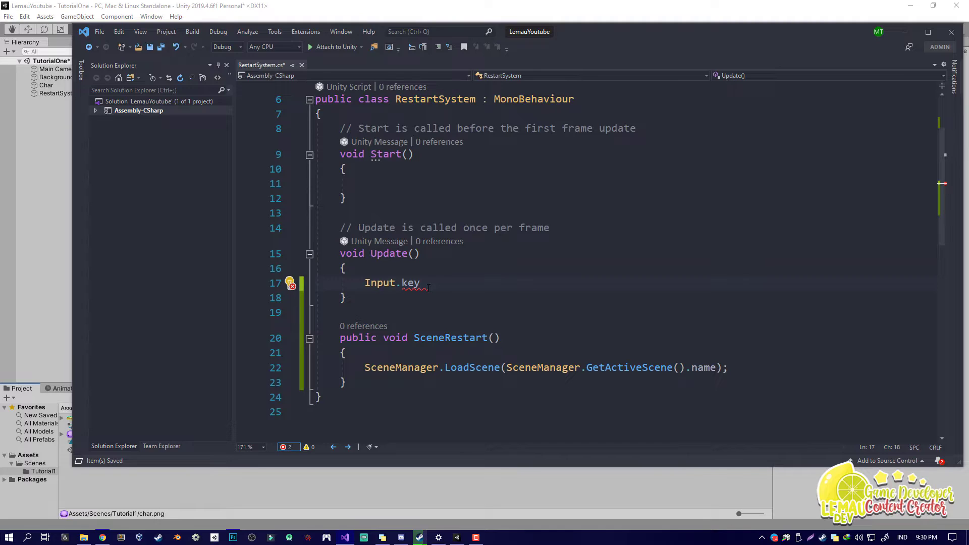
- Complete the check as Input.GetKeyDown(KeyCode.Space){ with a new code block in Update
key(BackSpace)
key(BackSpace)
text(.g)
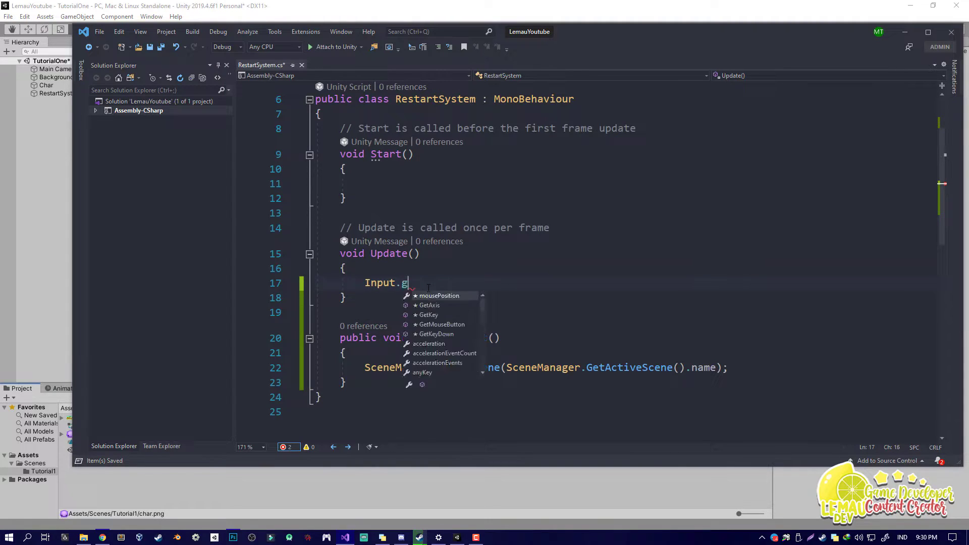
text(et)
key(Tab)
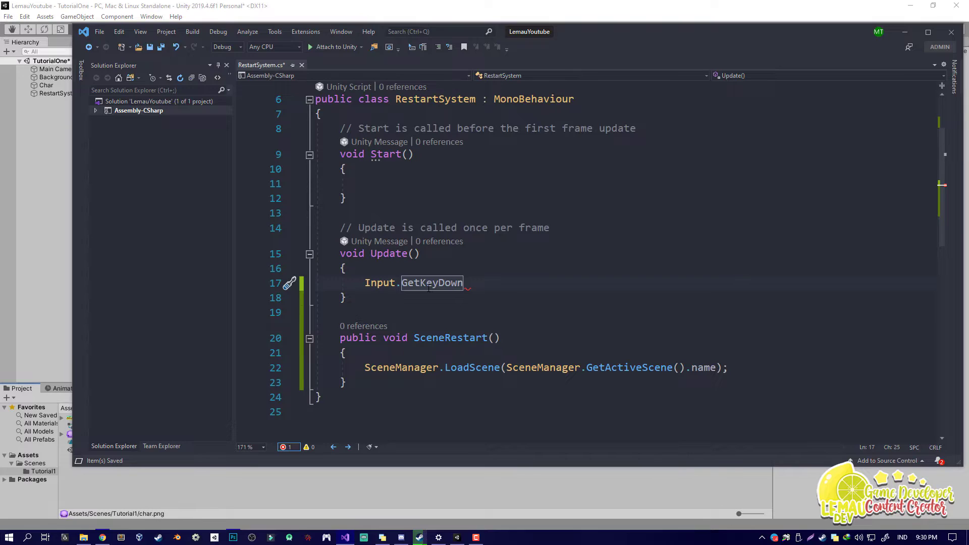
text(()
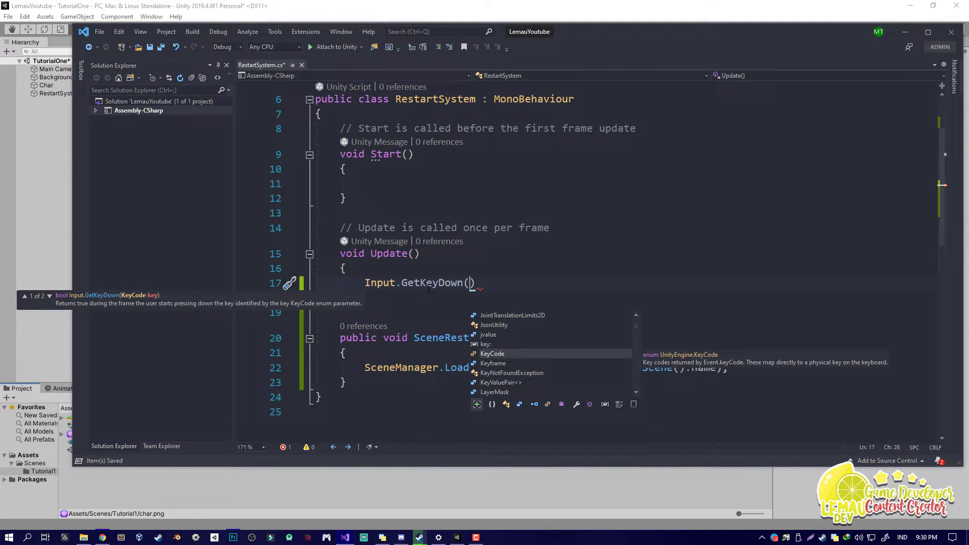
text(key)
key(Tab)
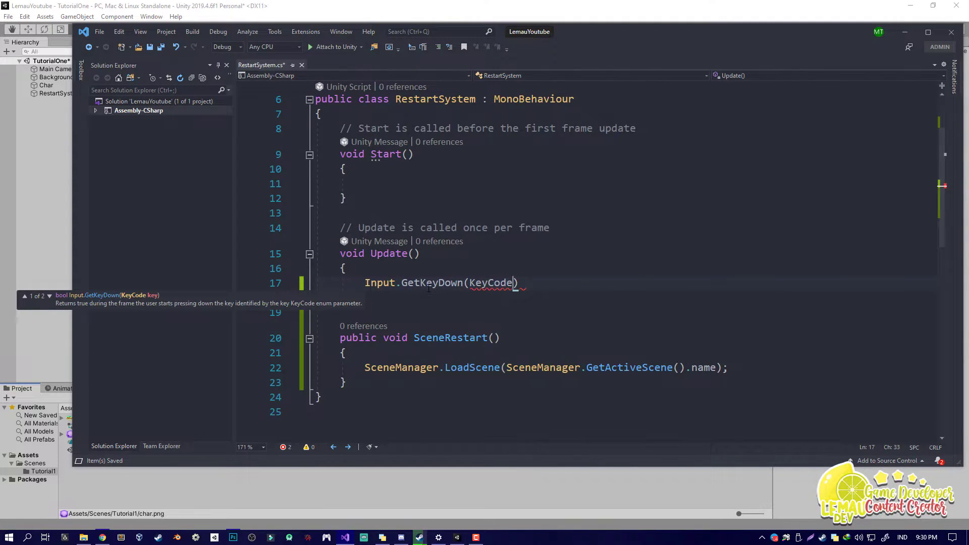
text(.spa)
key(Tab)
text(){)
key(Return)
- Call SceneRestart(); inside the Space key block
click(499, 356)
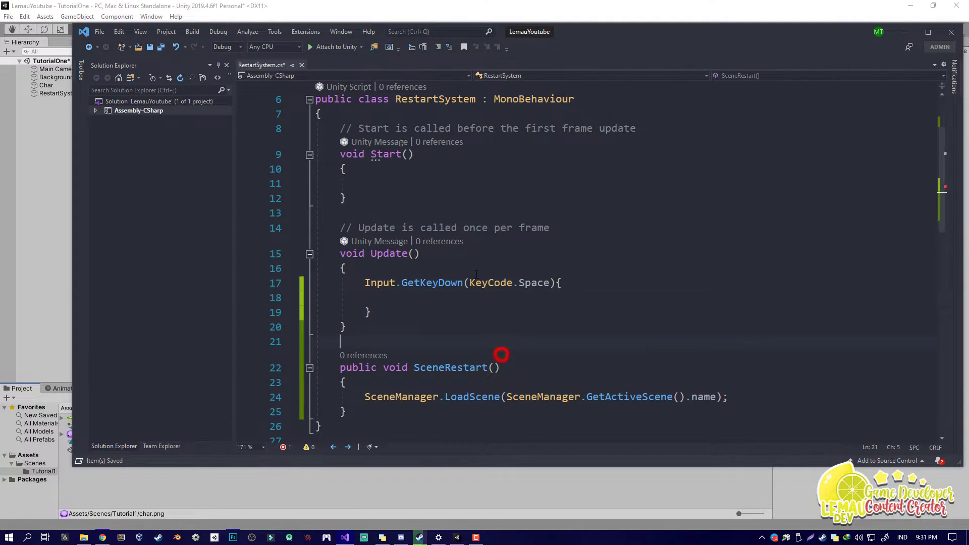
click(432, 282)
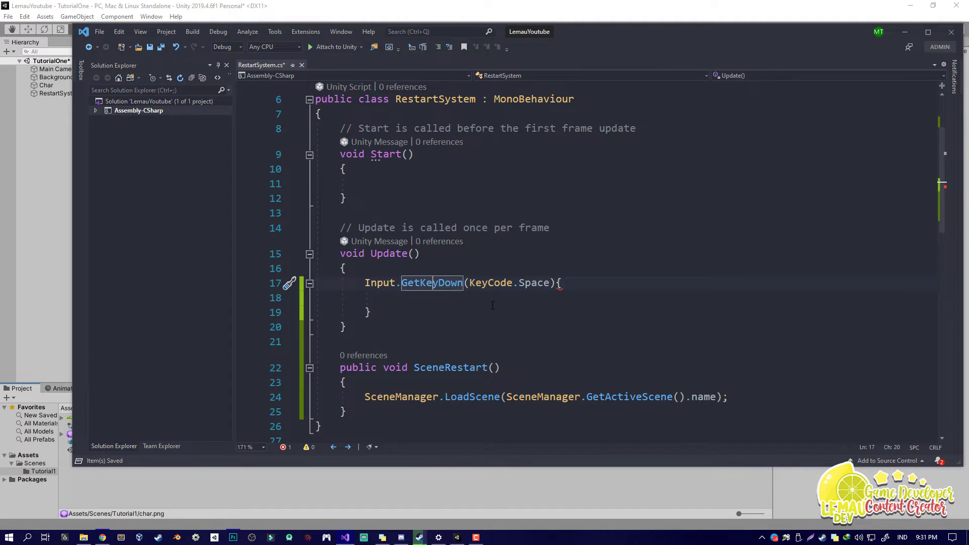
click(462, 301)
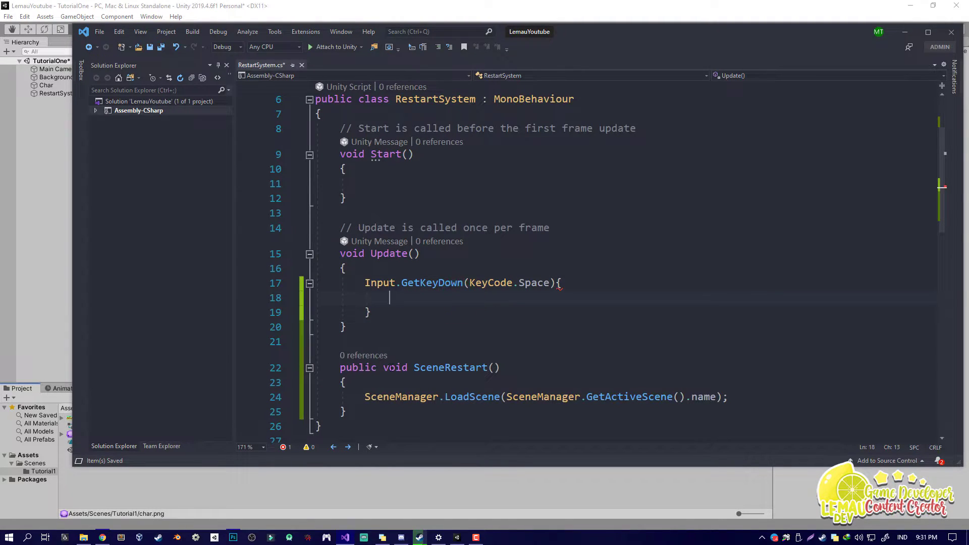
drag(414, 371, 502, 369)
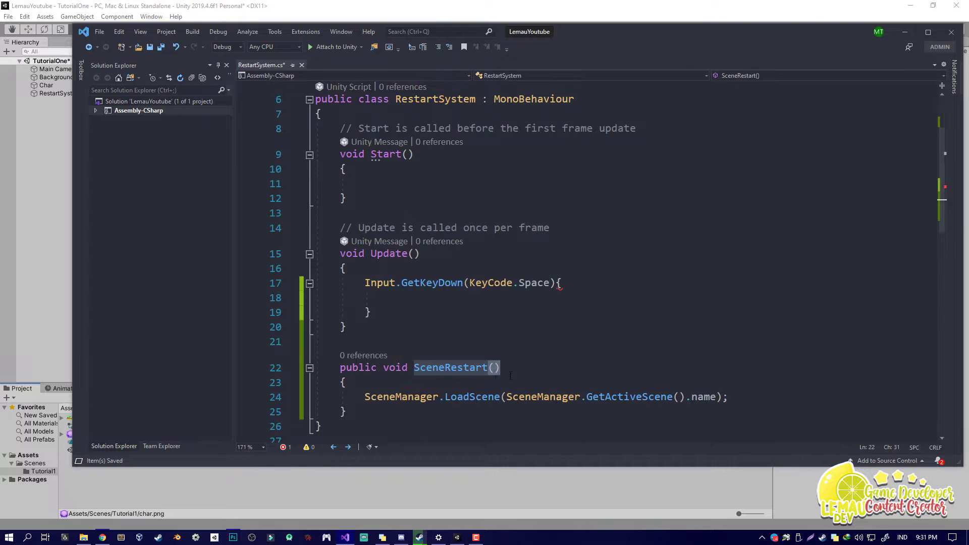
click(391, 298)
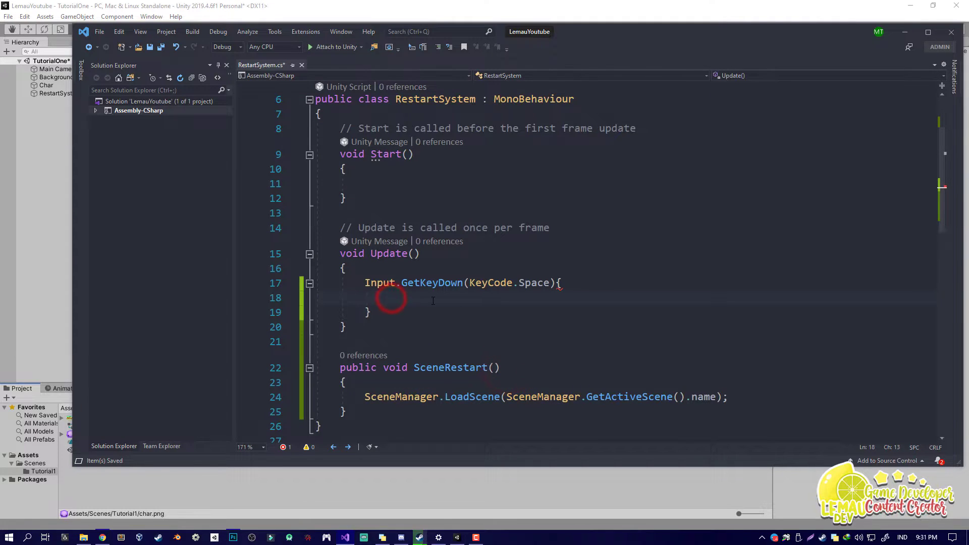
text(scene)
key(Down)
key(Tab)
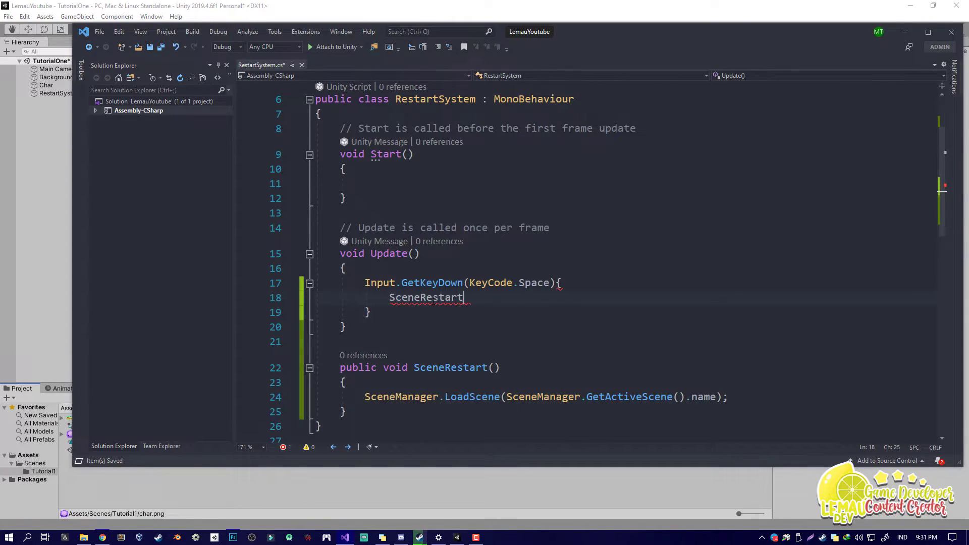
text(();)
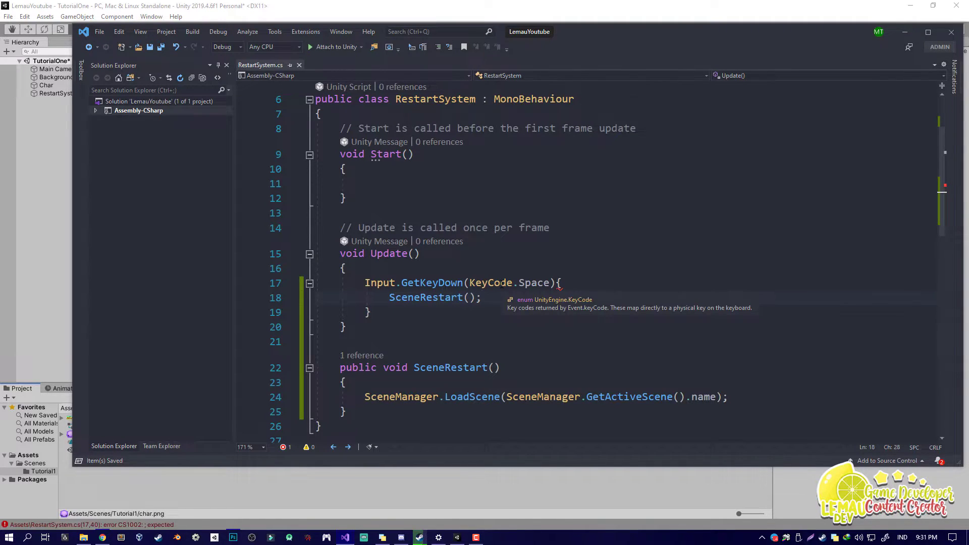
- Test the scene in Unity Play mode and jump to the line 17 compile error from the Console
click(409, 15)
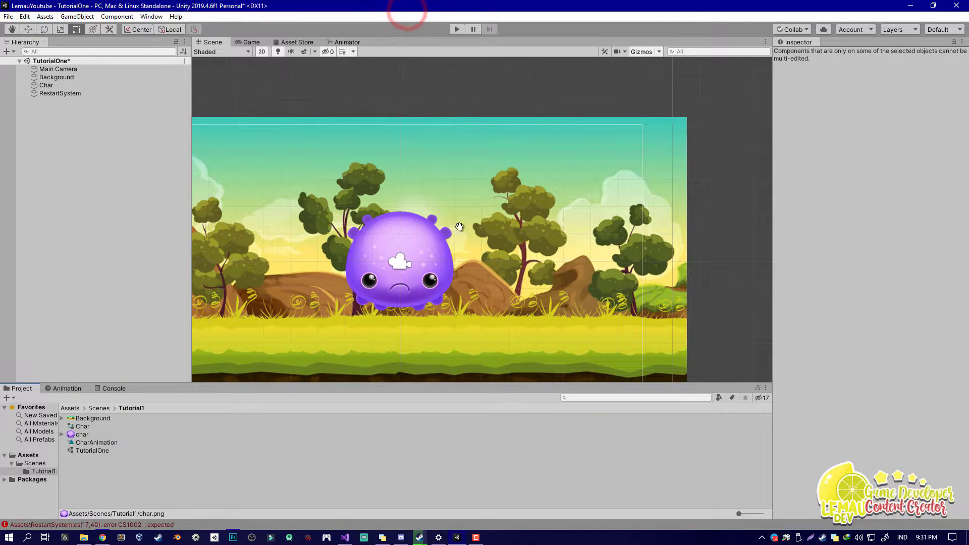
click(454, 34)
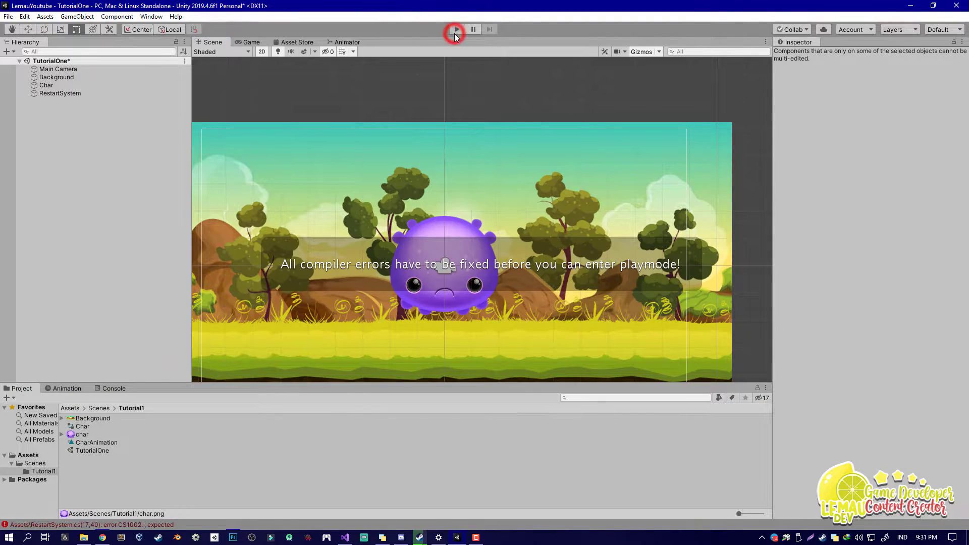
click(113, 389)
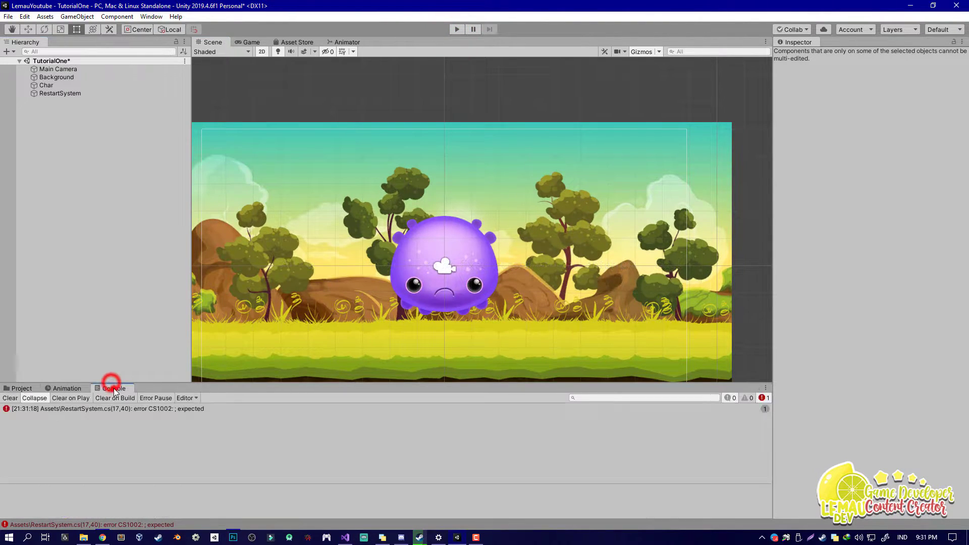
double_click(154, 408)
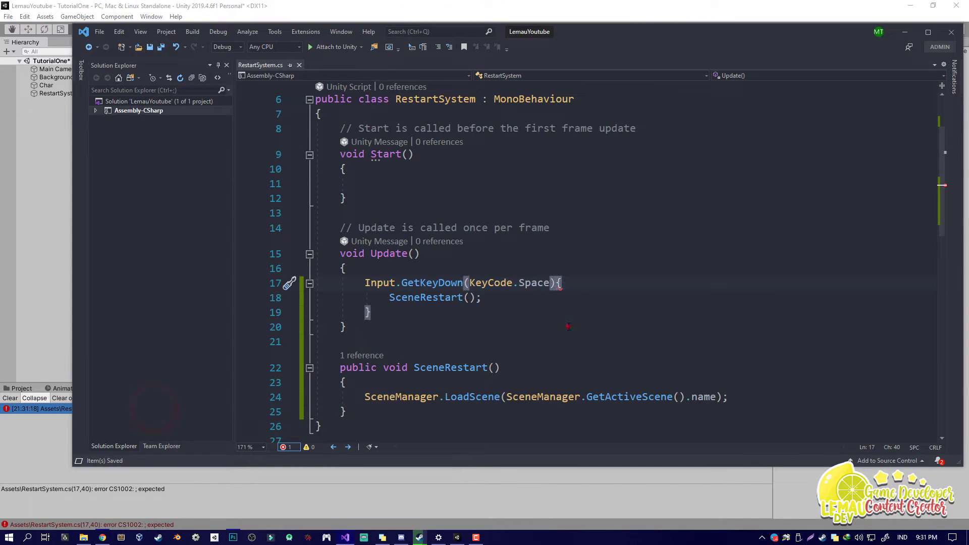
- Fix line 17 to read if(Input.GetKeyDown(KeyCode.Space)) by adding the parentheses and 'if'
click(568, 326)
click(519, 297)
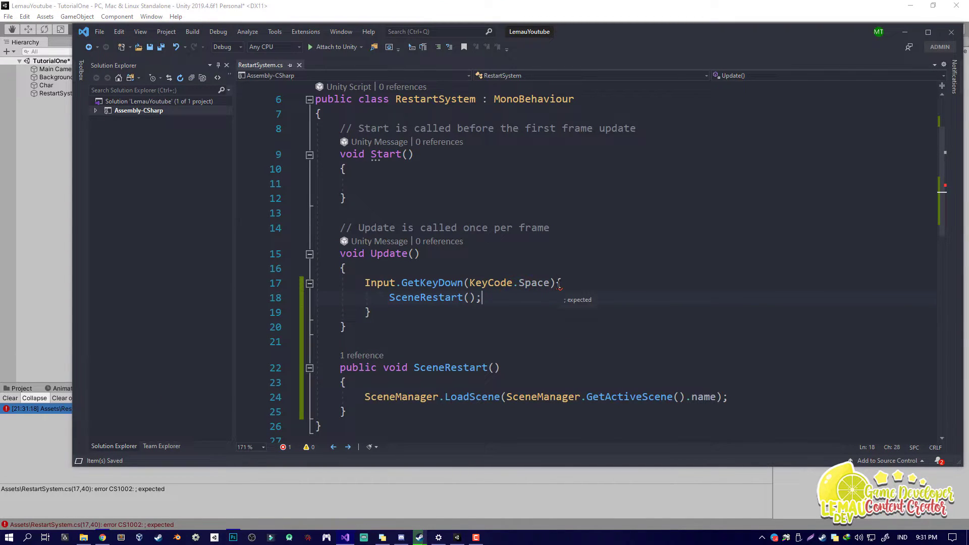
click(366, 283)
text(()
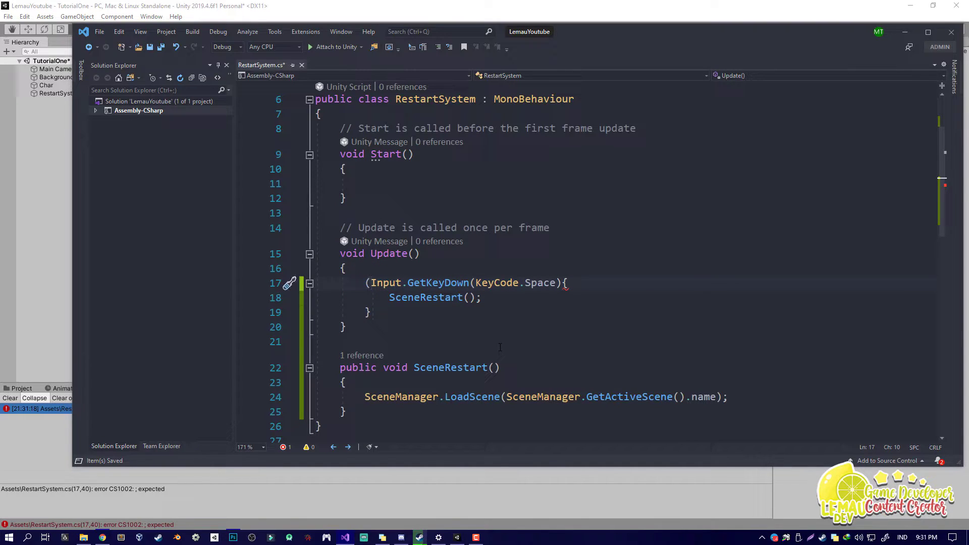
click(562, 282)
text())
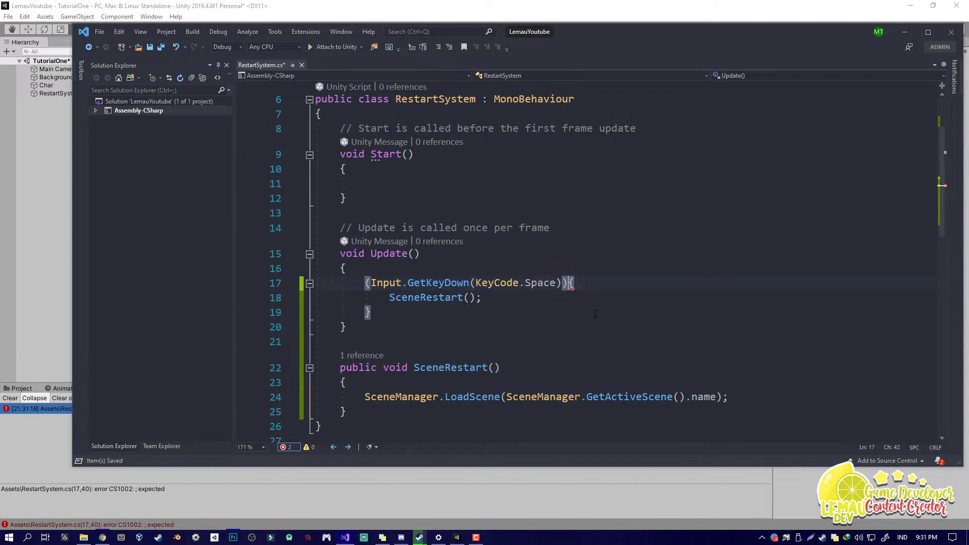
click(366, 284)
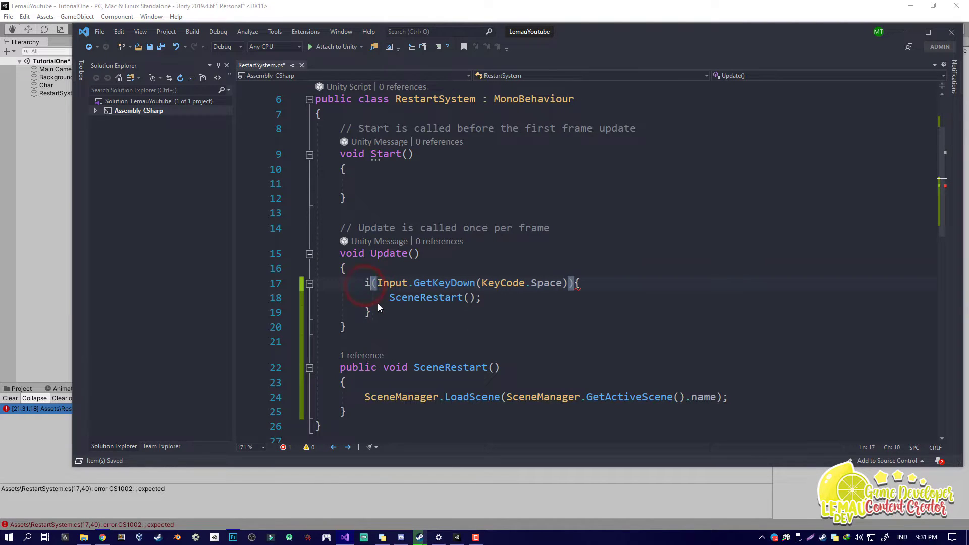
text(if)
click(382, 311)
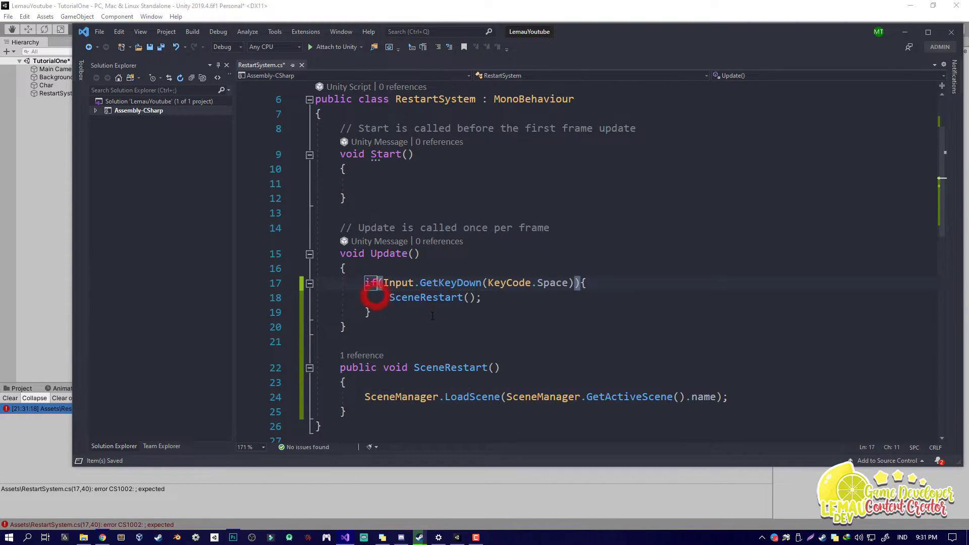
- Review the if condition, the SceneRestart call on line 18 and the SceneRestart method declaration
click(371, 283)
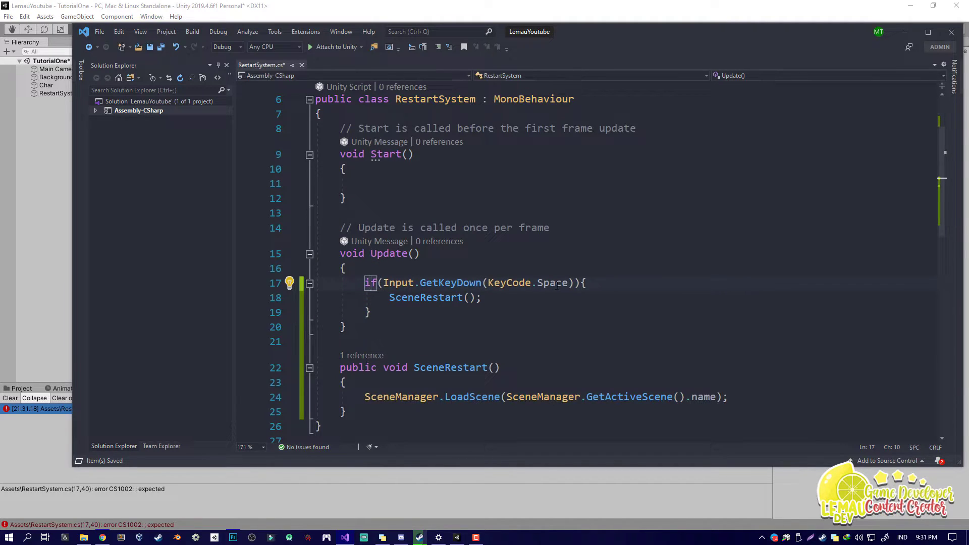
click(485, 298)
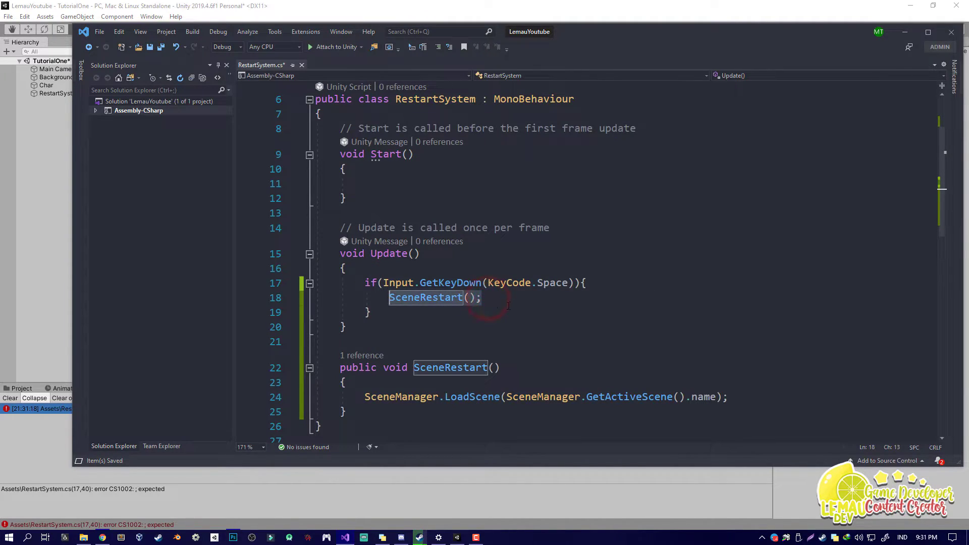
click(502, 367)
key(alt+Tab)
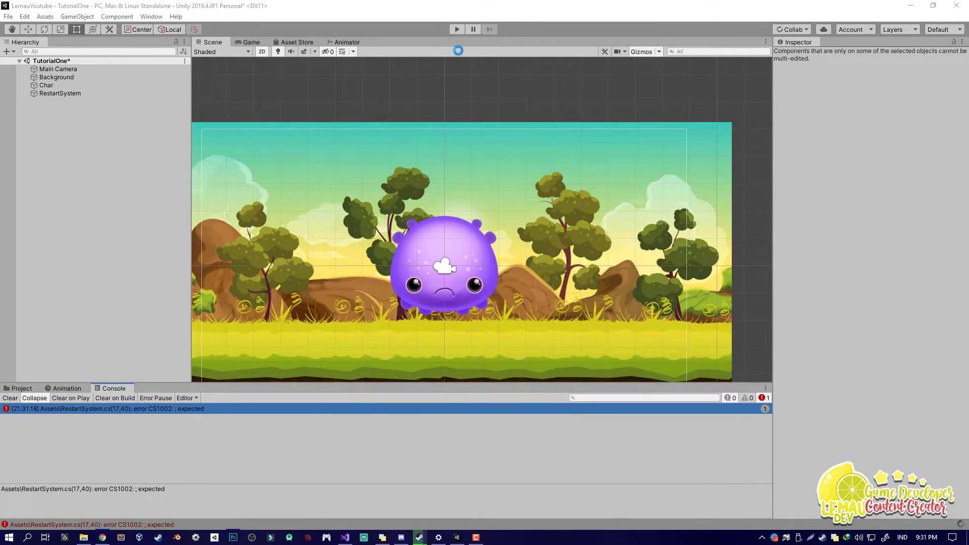
- Recompile the script, play the scene and trigger the restart key, then stop playback
click(451, 38)
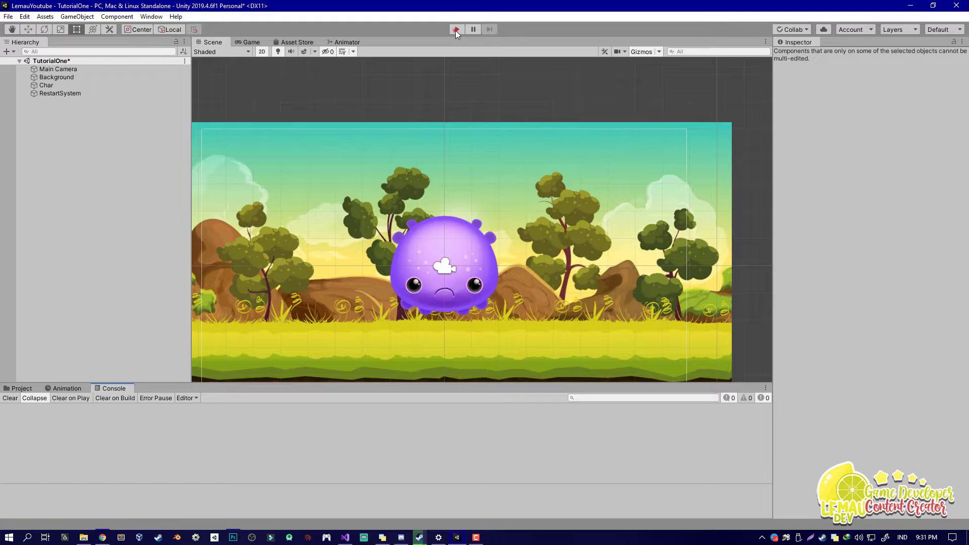
click(456, 29)
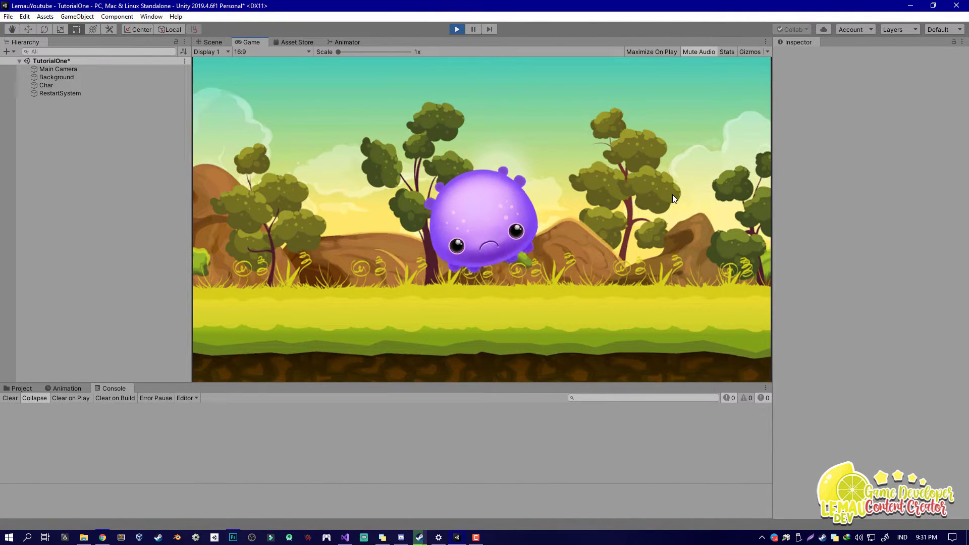
key(r)
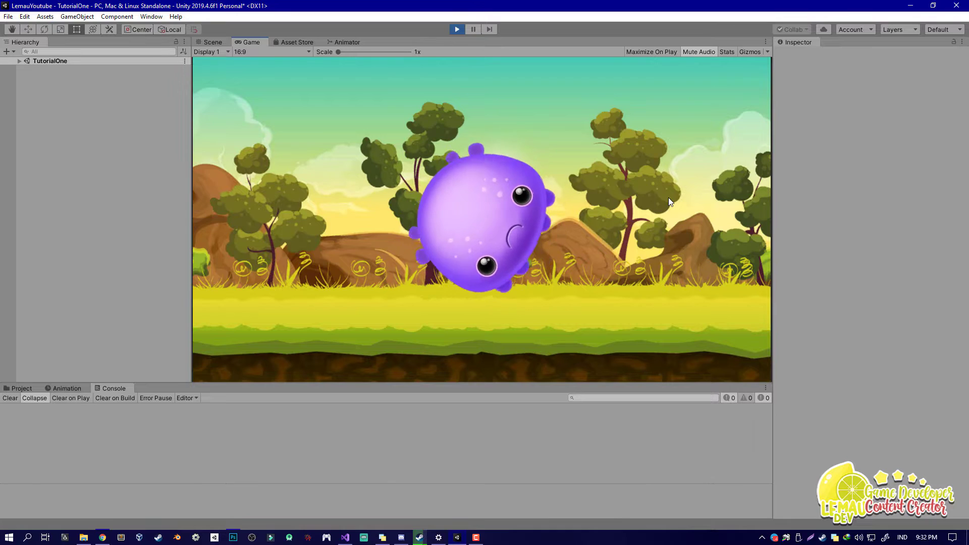
click(457, 29)
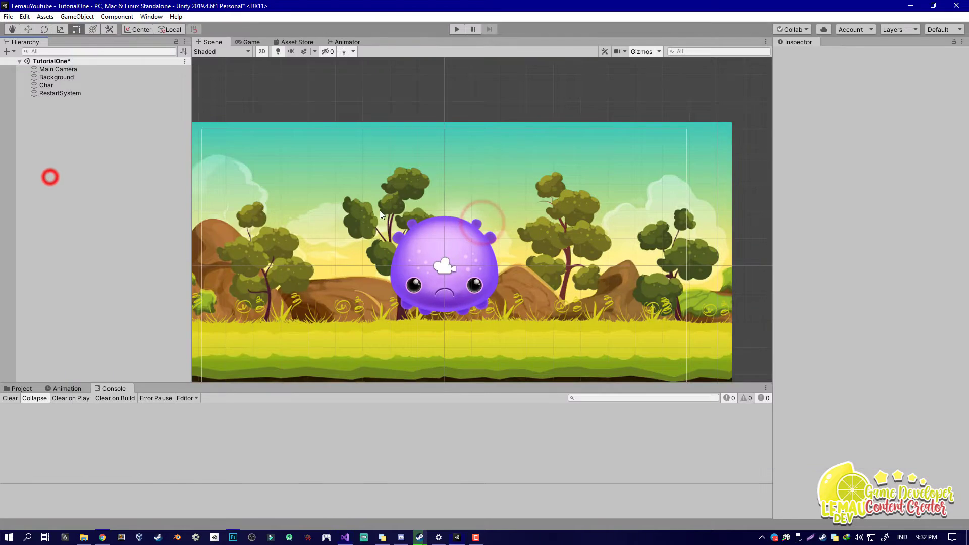
mouse_move(379, 211)
middle_down()
mouse_move(434, 233)
mouse_move(401, 187)
middle_up()
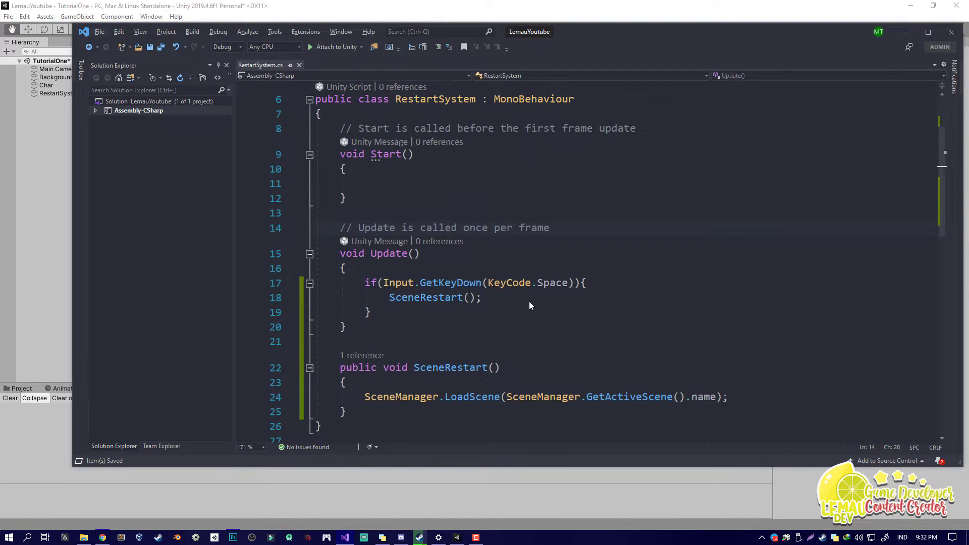
- Declare 'public GameObject Char;' under RestartSystem's opening brace and save the script
click(429, 185)
scroll(430, 194, up, 2)
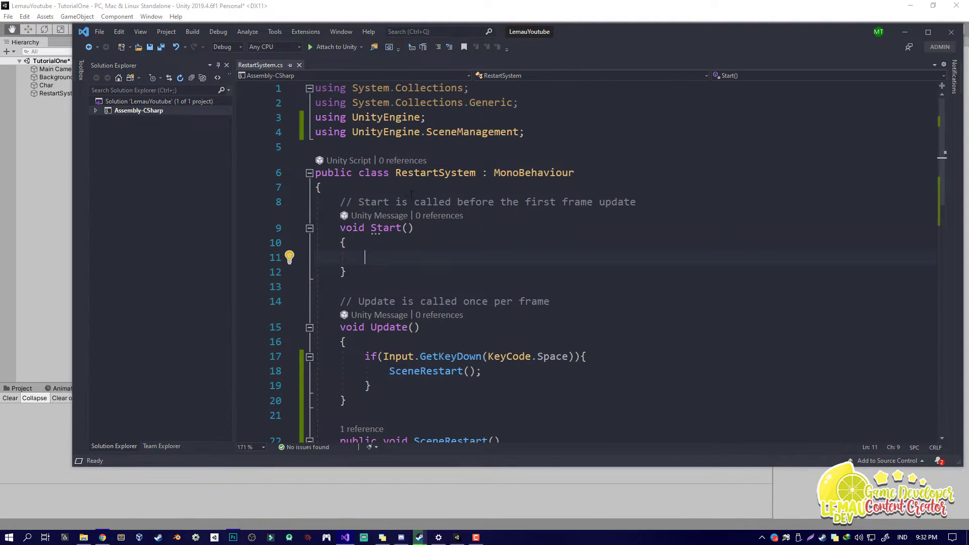
click(404, 189)
key(Return)
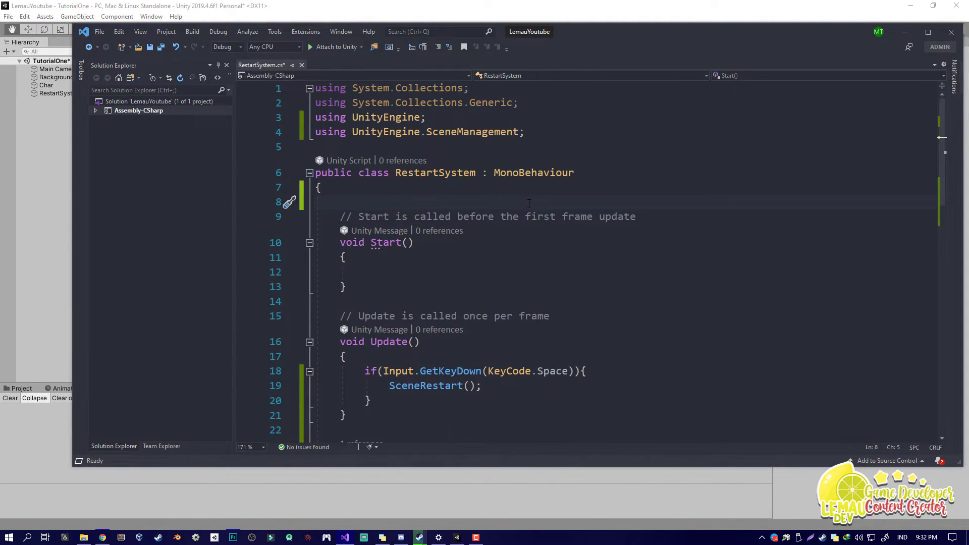
text(public )
text(game)
key(Tab)
text(C)
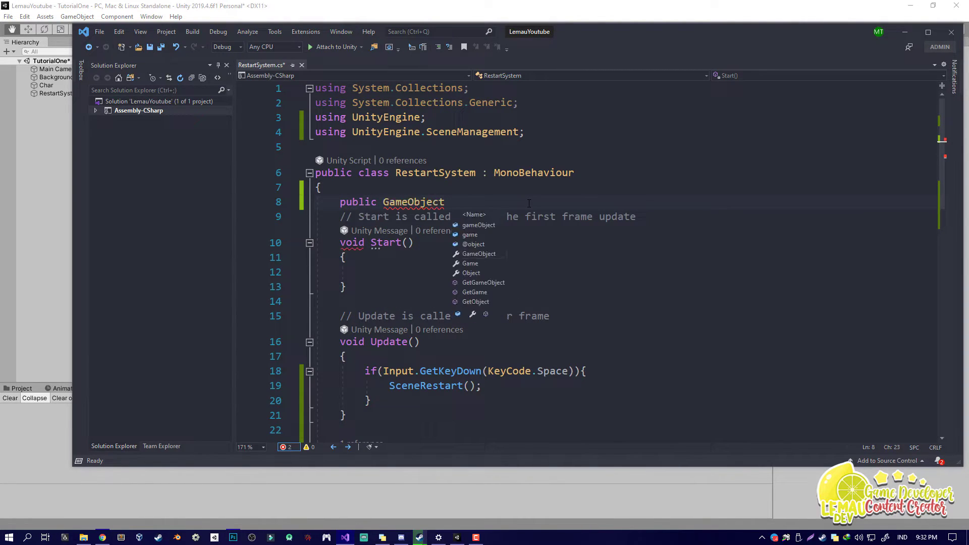
text(har;)
key(ctrl+s)
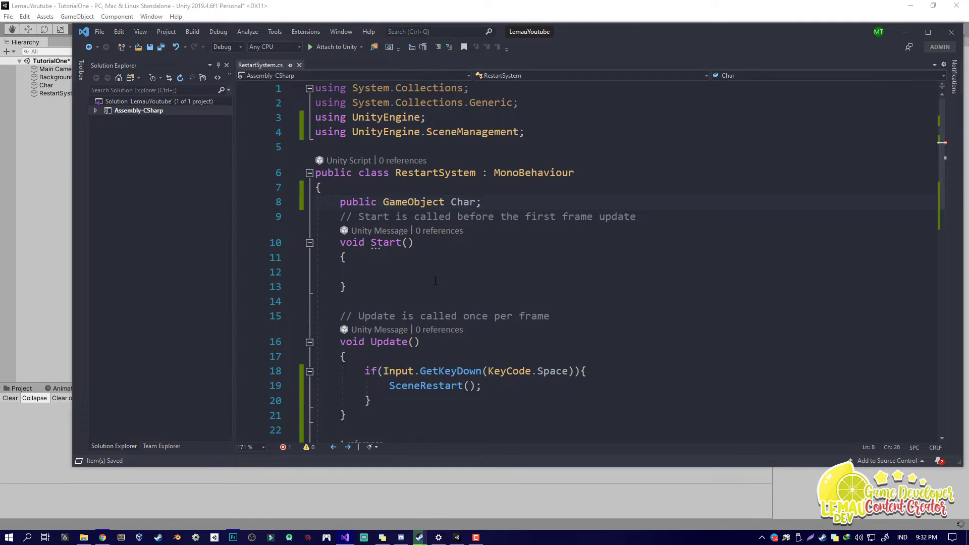
click(432, 281)
click(433, 277)
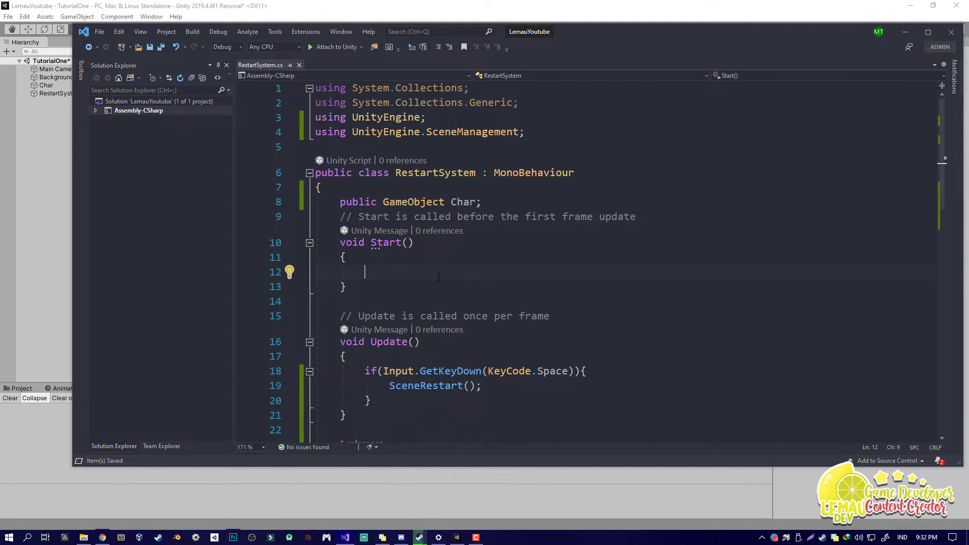
- In Start(), write 'Char.transform.position = new Vector2();' and save the script
text(c)
key(BackSpace)
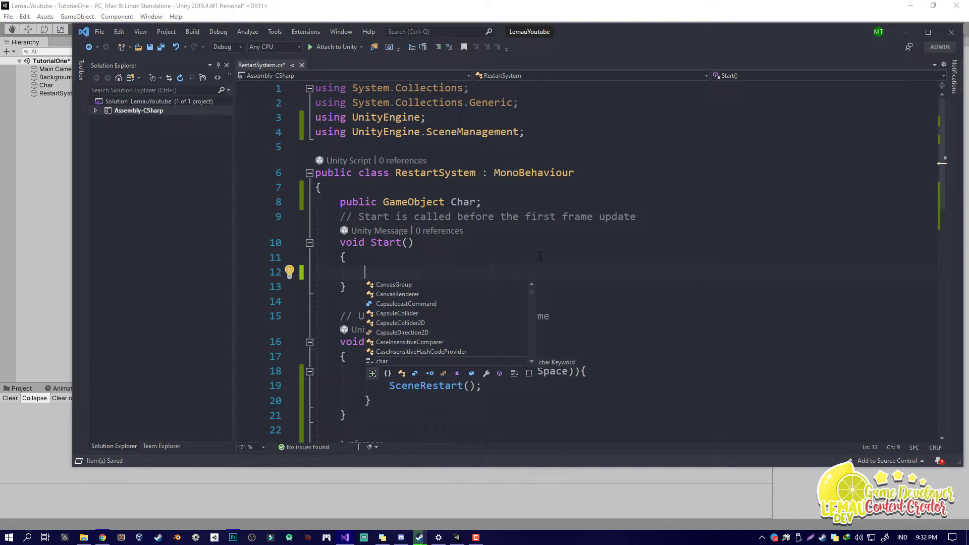
scroll(399, 220, down, 2)
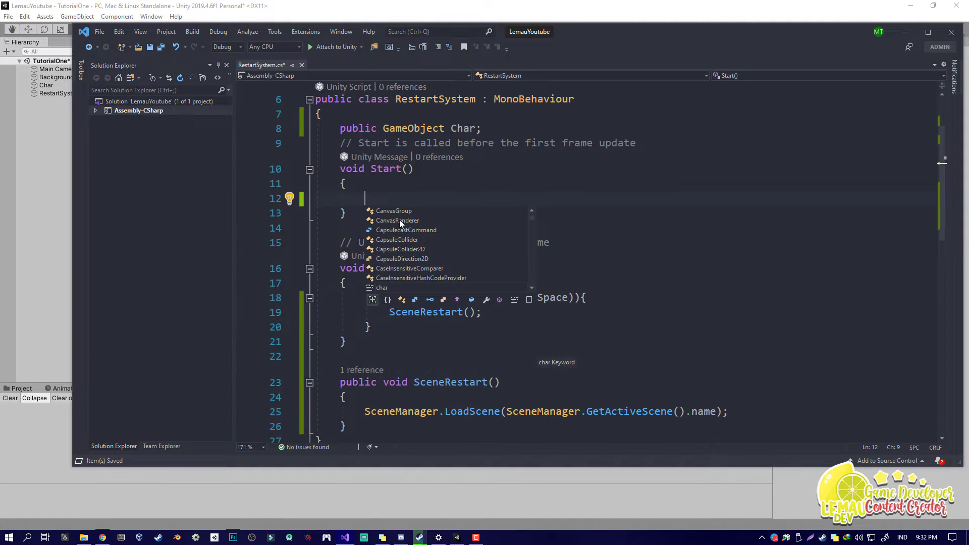
click(381, 199)
key(Escape)
text(Ch)
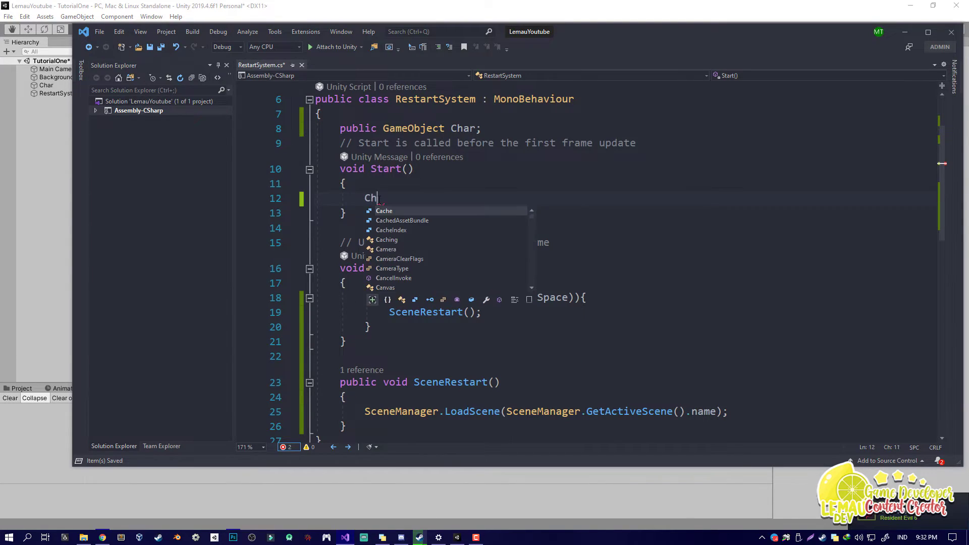
text(ar)
key(Escape)
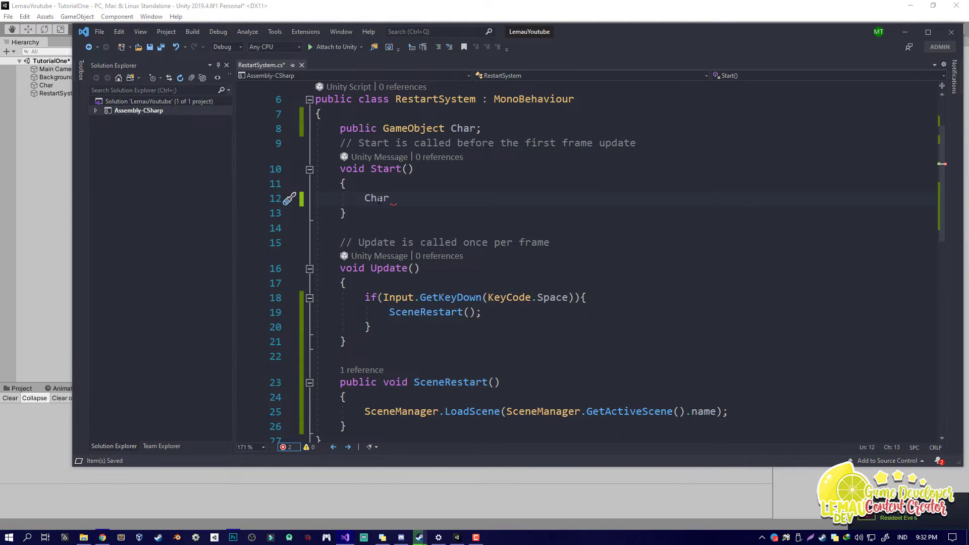
text(.)
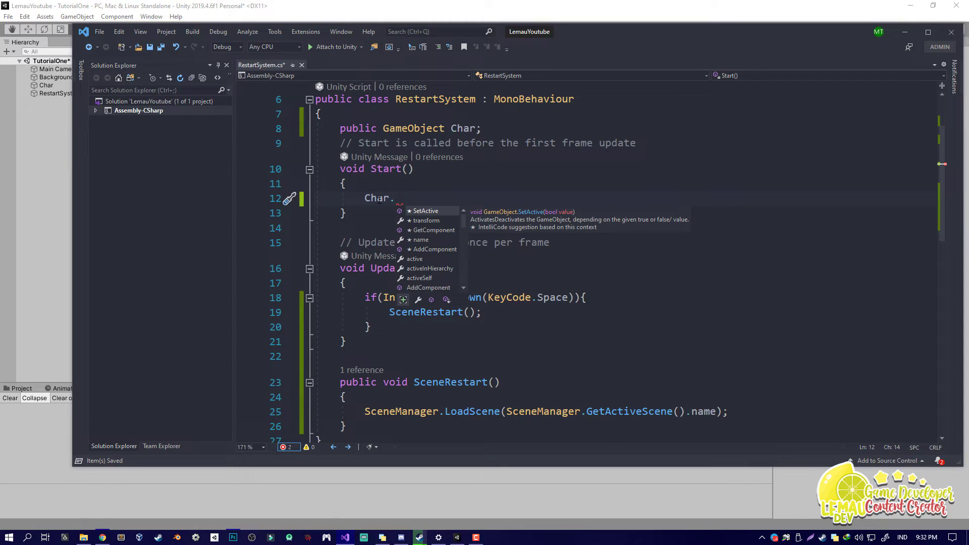
text(transform.)
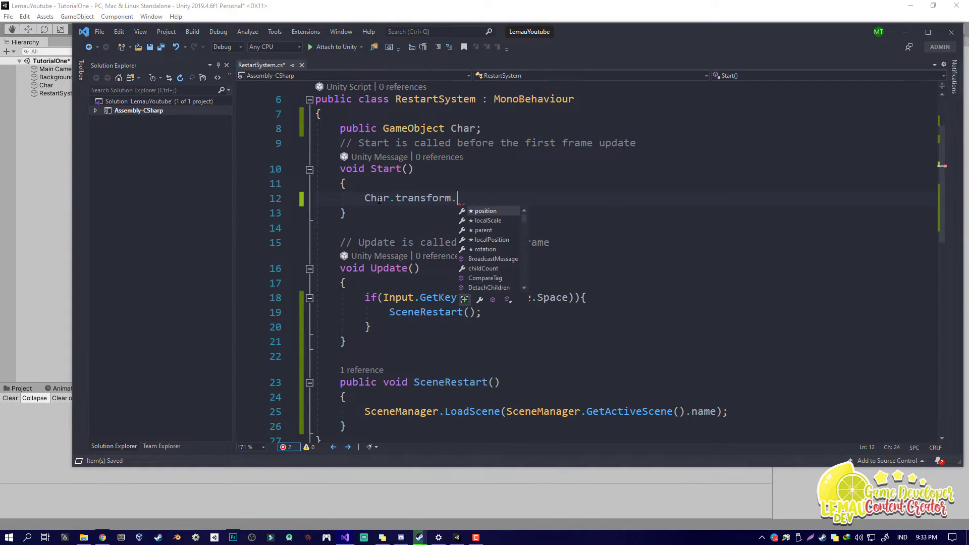
text(position = new)
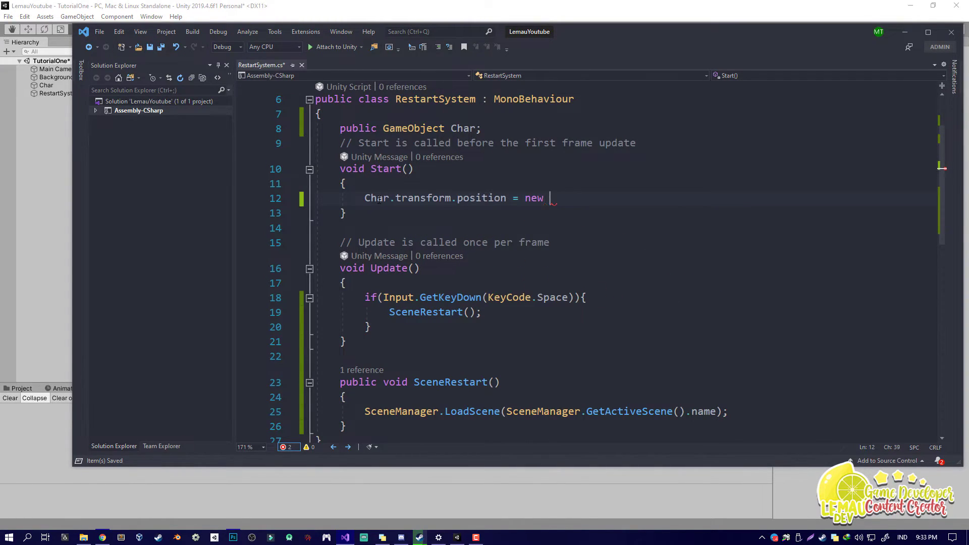
text( vec)
key(Up)
key(Tab)
text(();)
key(ctrl+s)
- Begin a Random.Range( argument inside the Vector2, then select Char in Unity's Hierarchy
text(ra)
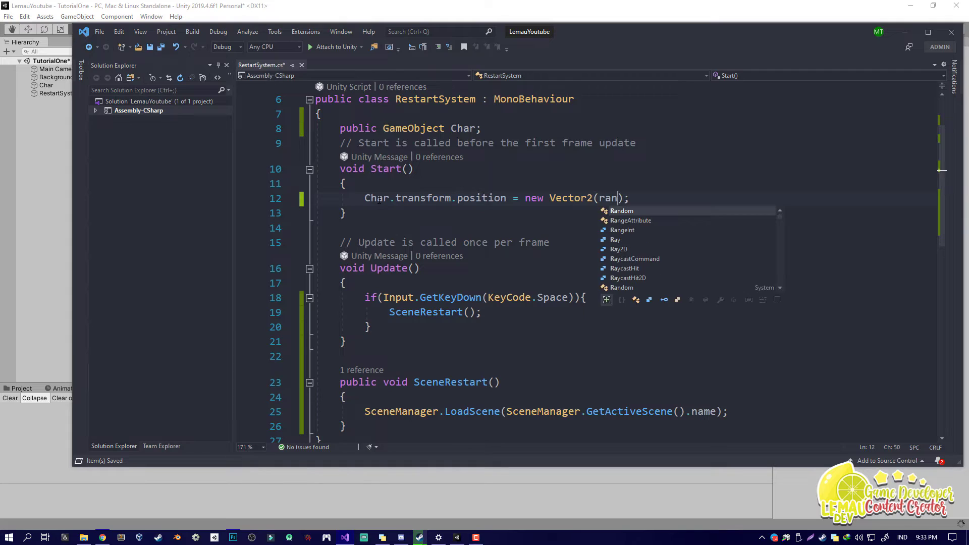
text(n)
key(Tab)
text(.t)
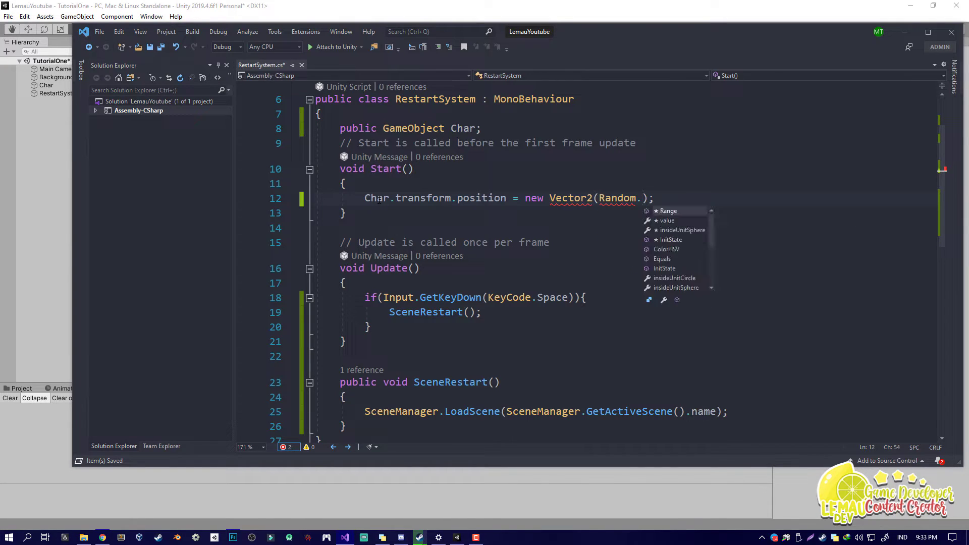
text(ra)
key(Tab)
text(()
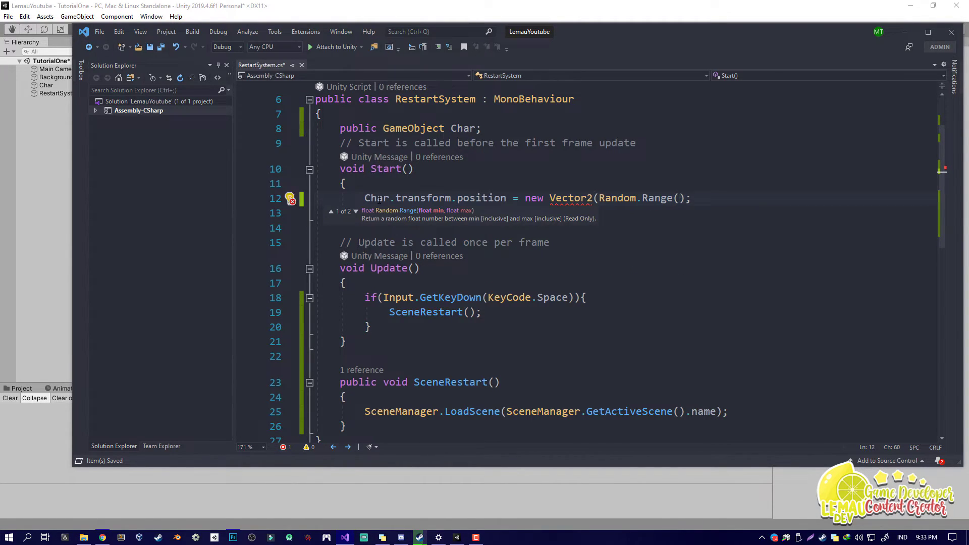
text(this)
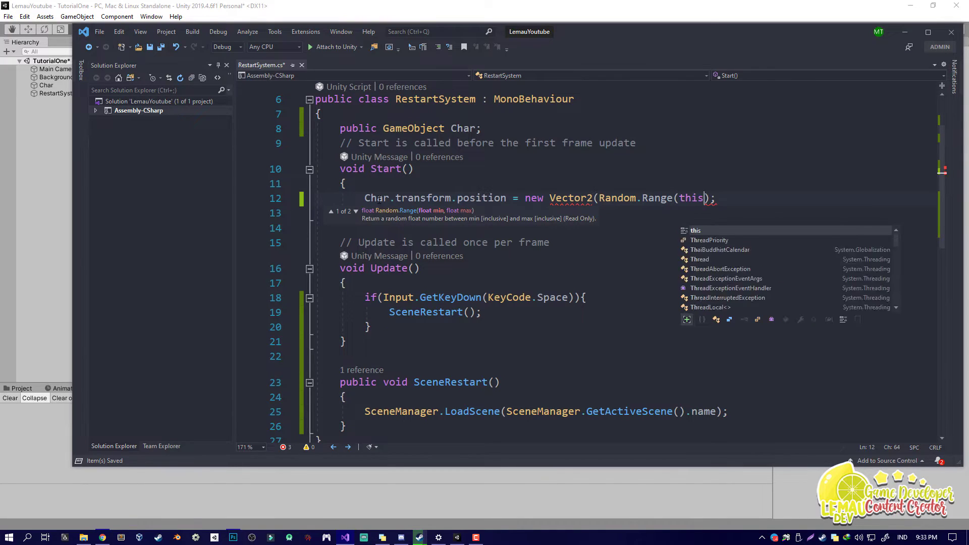
key(BackSpace)
key(BackSpace)
key(BackSpace)
key(BackSpace)
text(ch)
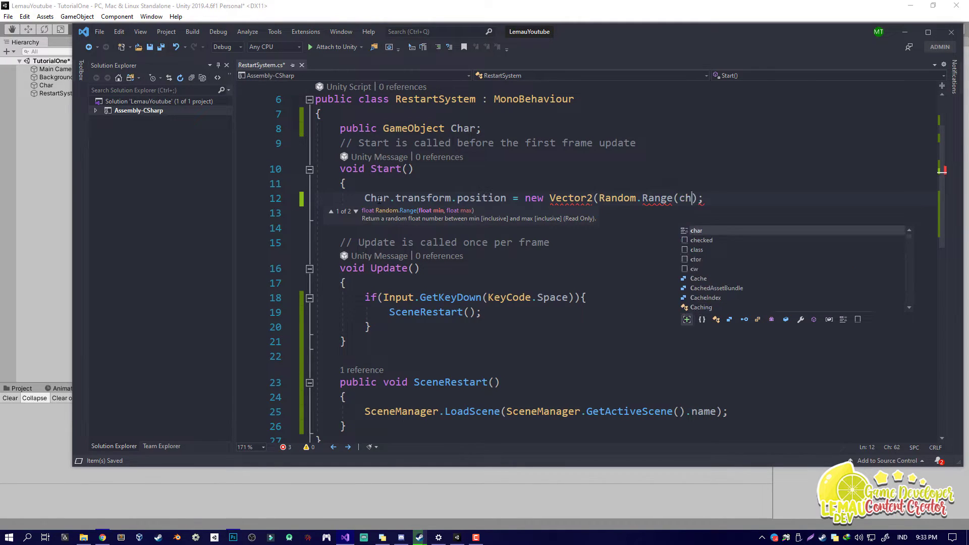
text(ar.ToUpper)
key(BackSpace)
key(BackSpace)
key(BackSpace)
key(BackSpace)
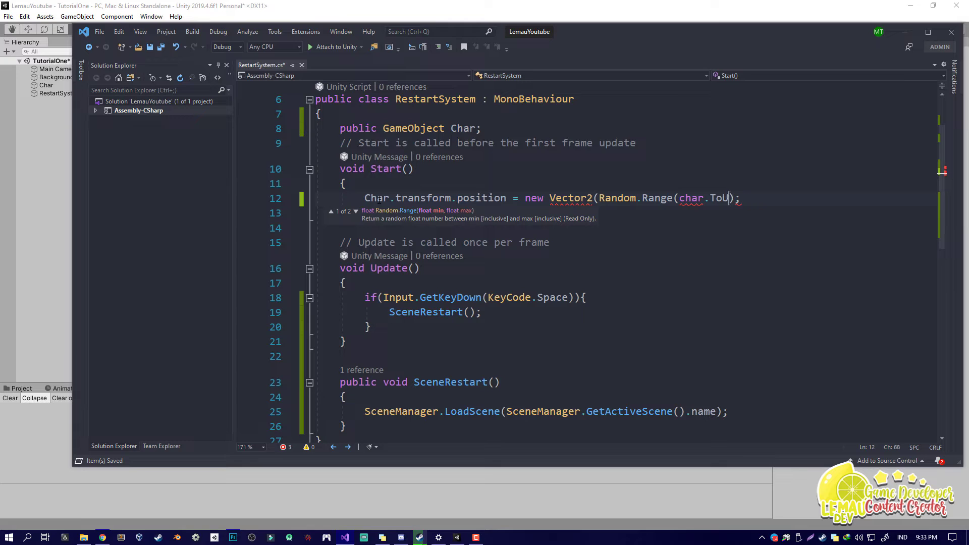
key(BackSpace)
key(BackSpace)
key(BackSpace)
key(BackSpace)
key(BackSpace)
key(BackSpace)
key(BackSpace)
key(BackSpace)
click(348, 5)
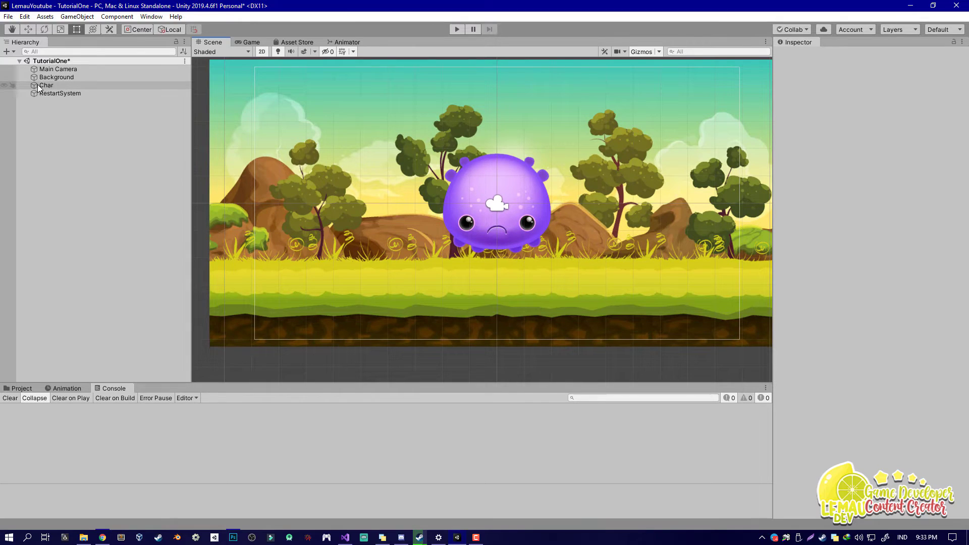
click(46, 85)
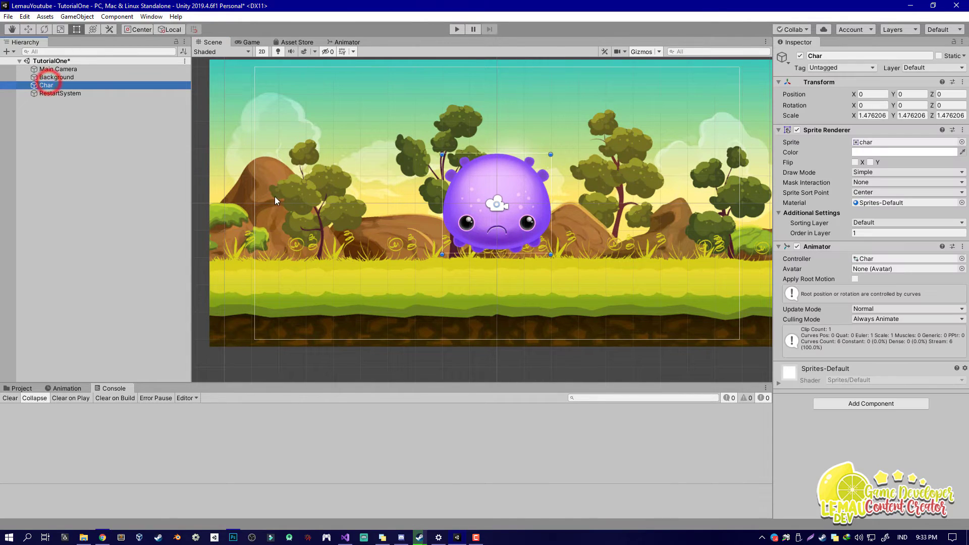
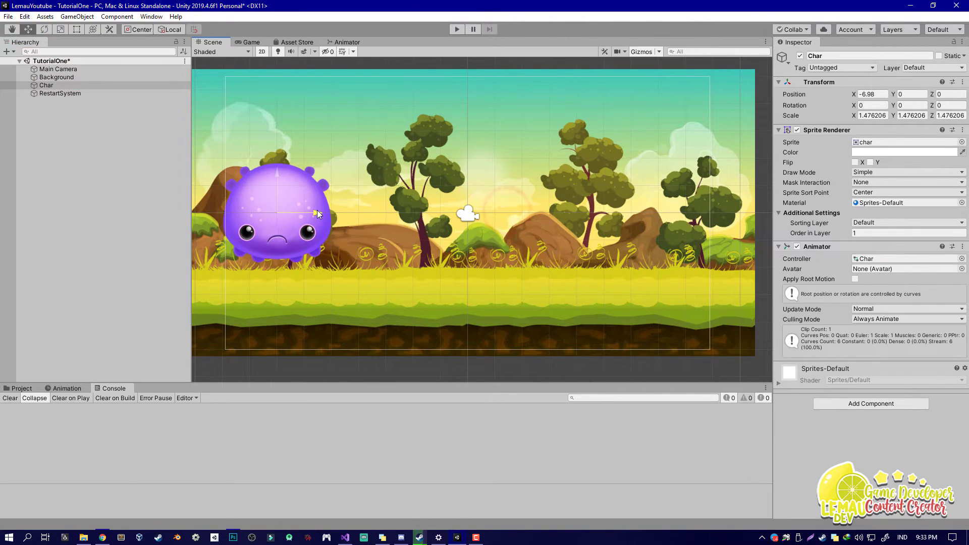
- Test the purple character at right-side and top positions, undoing each move to restore its original spot
click(878, 94)
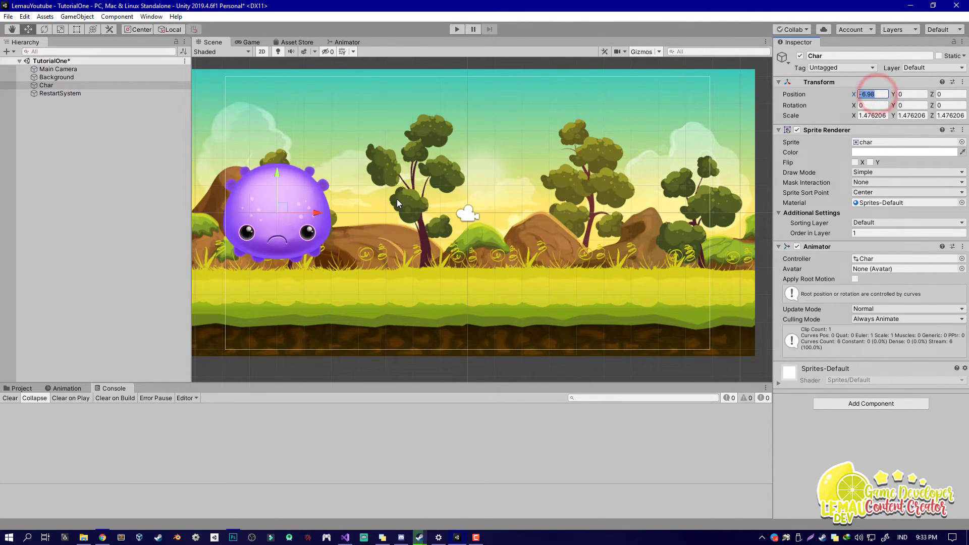
middle_drag(338, 208, 323, 204)
drag(301, 207, 687, 207)
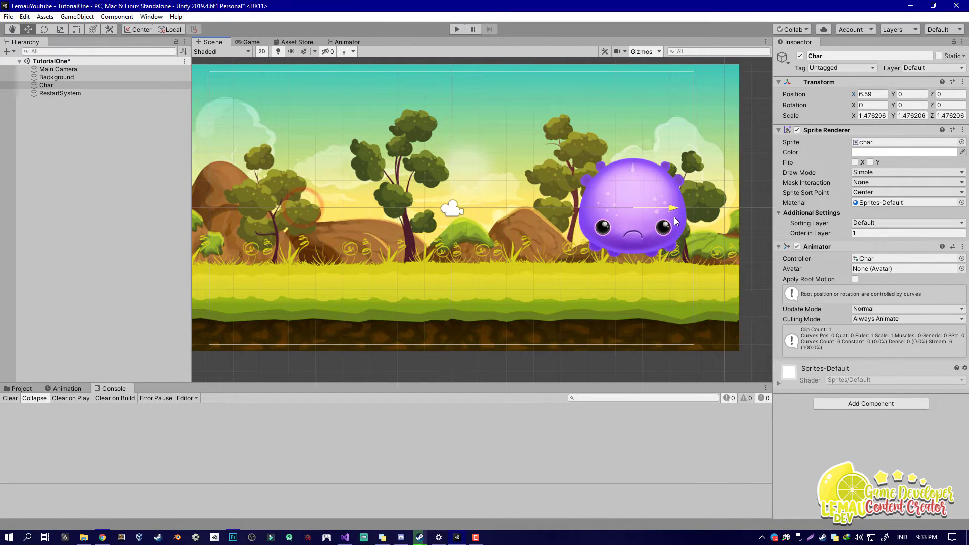
key(ctrl+z)
drag(257, 169, 270, 87)
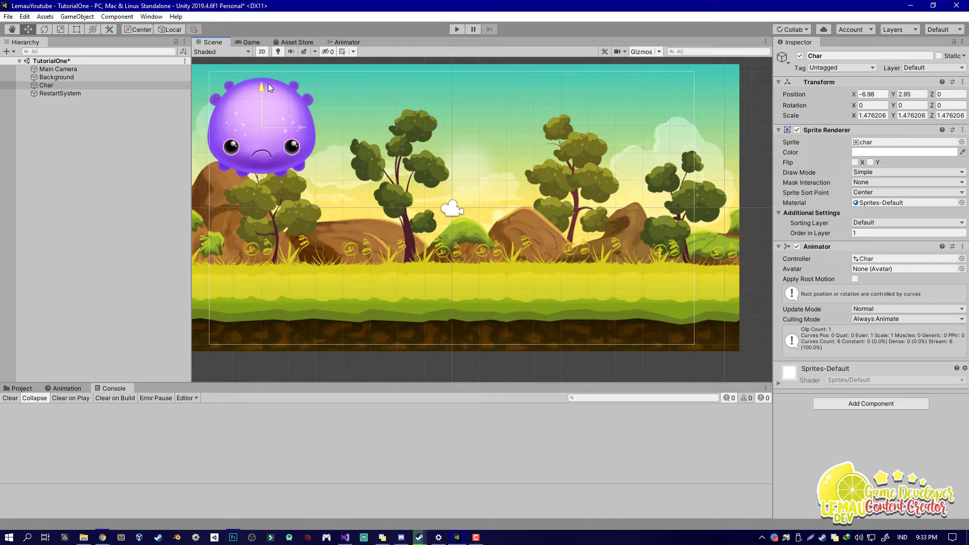
key(ctrl+z)
key(alt+Tab)
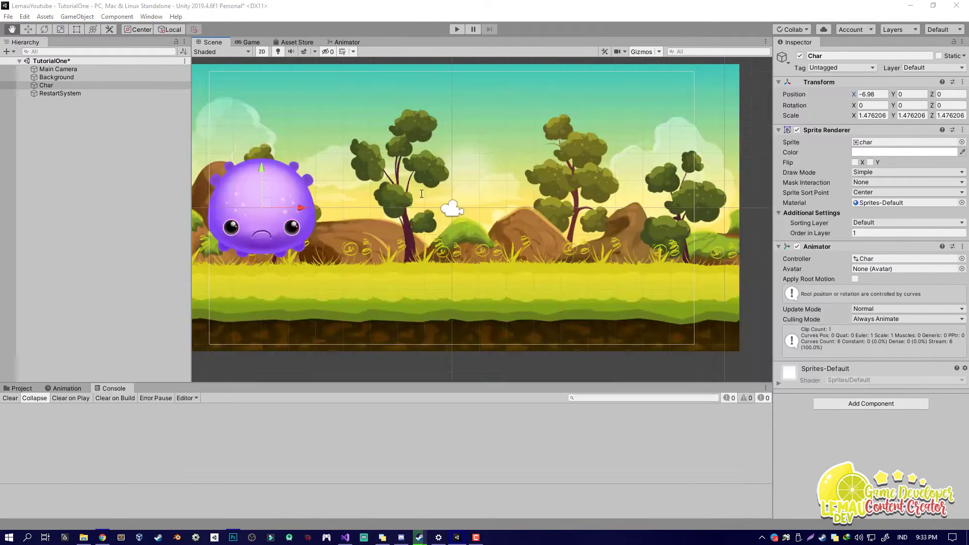
- On line 12, complete Char's position as new Vector2(Random.Range(-7,7),Random.Range(3,-3))
mouse_move(642, 198)
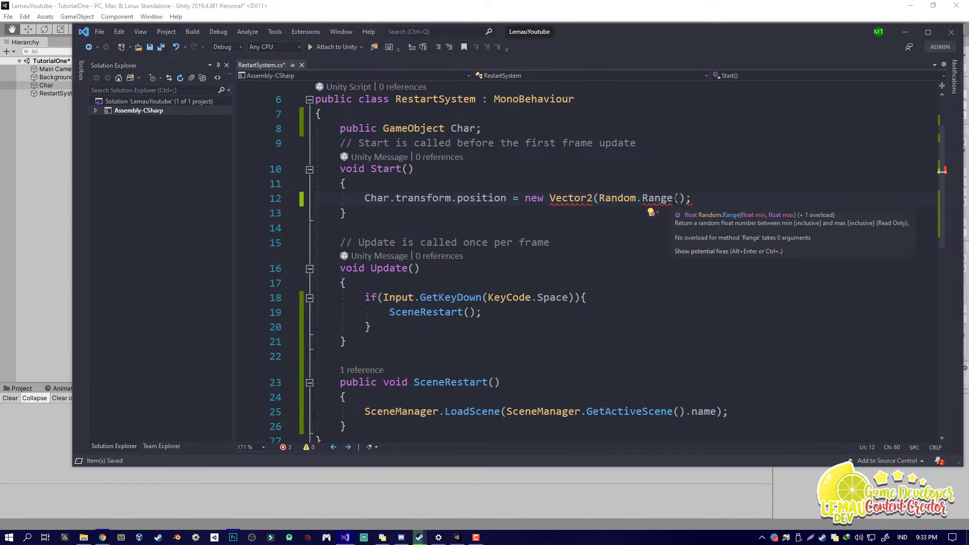
text(-7,7)
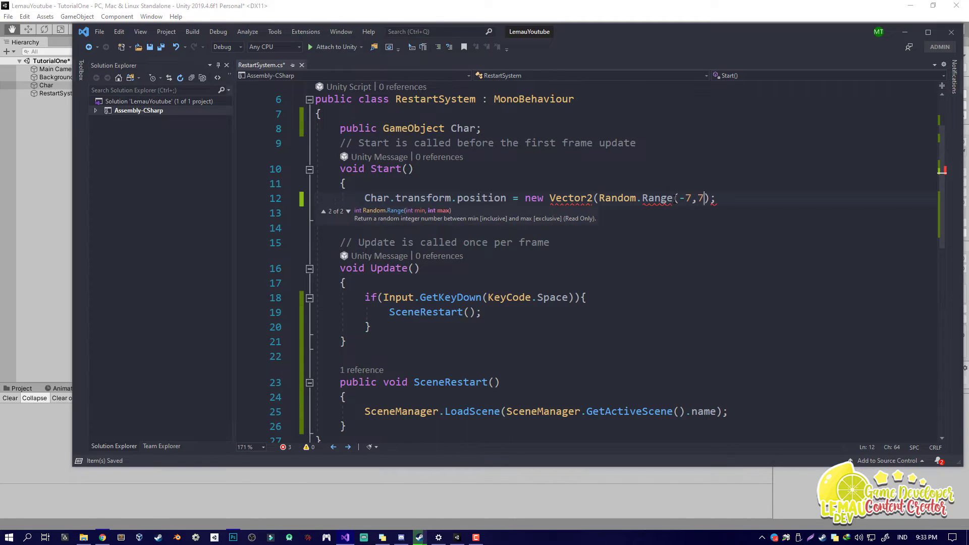
text())
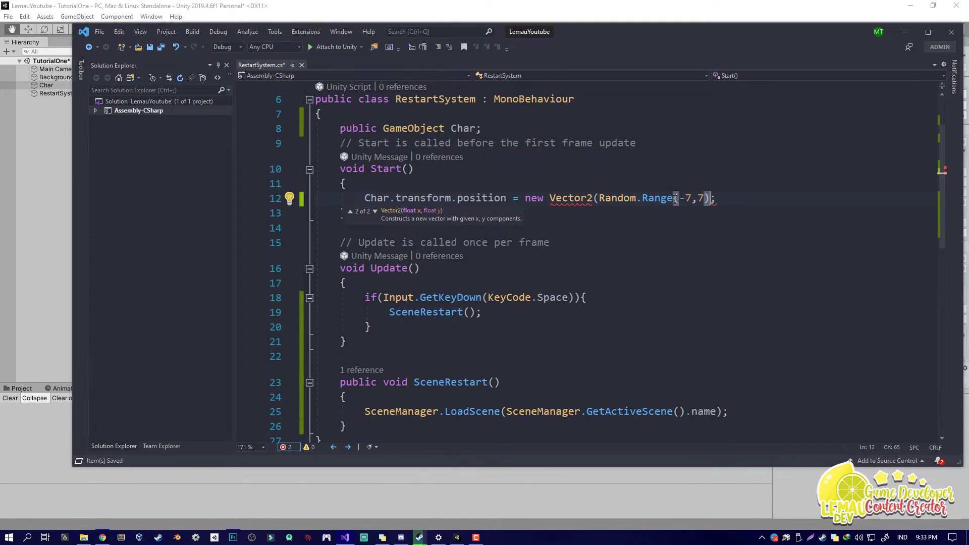
key(Left)
key(Left)
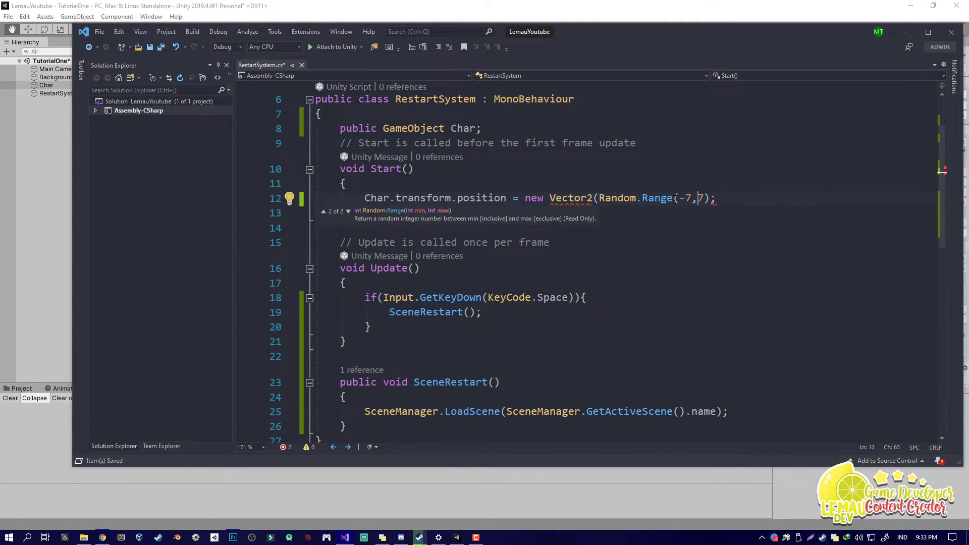
key(Right)
key(Right)
text())
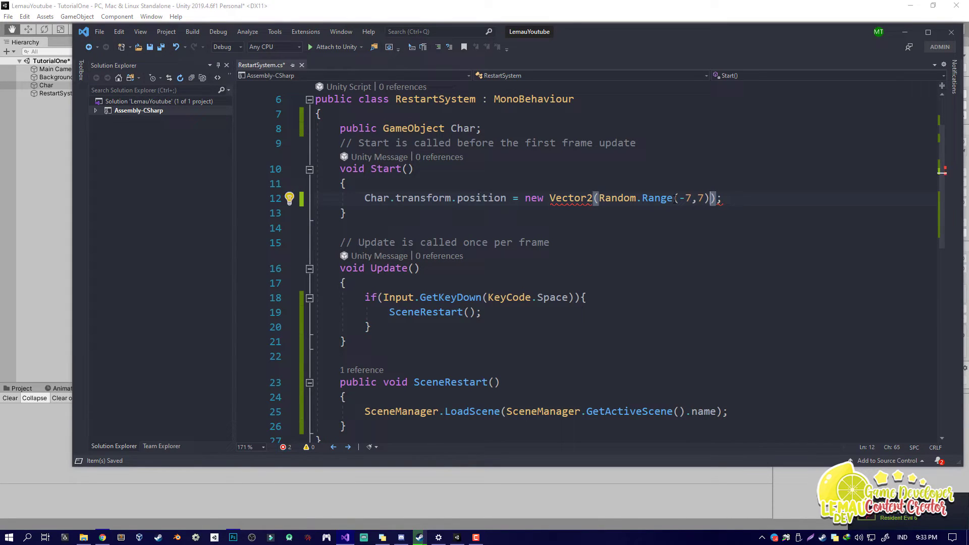
text(,)
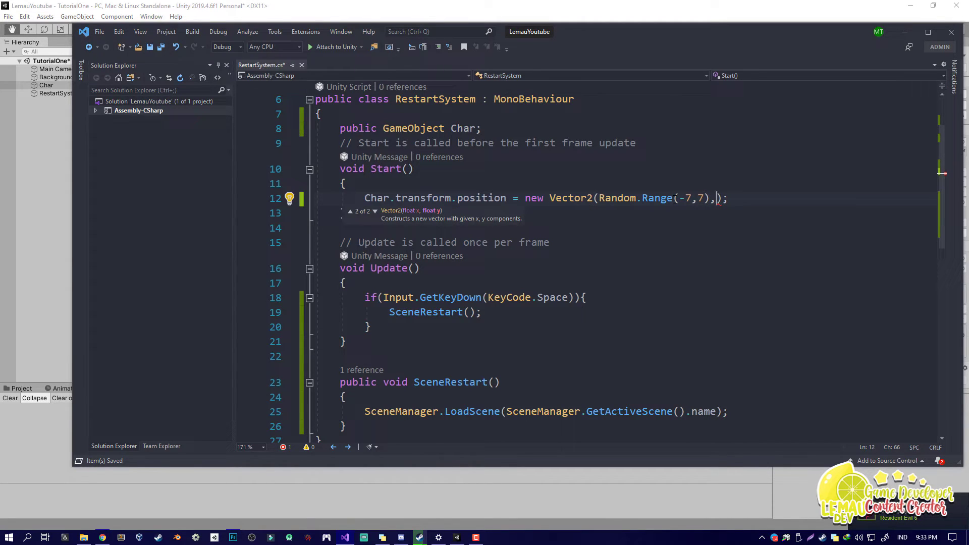
text(Random.)
text(Range(3,-)
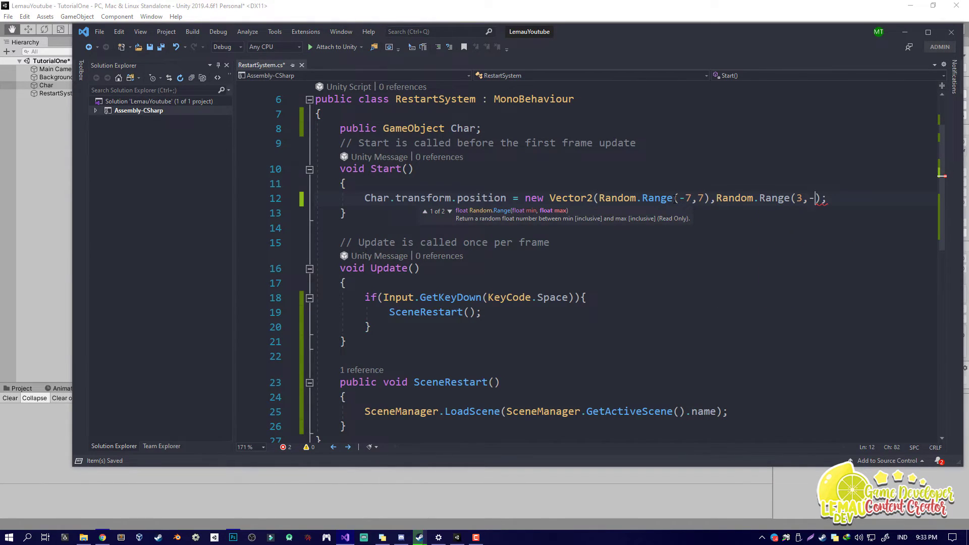
text(3)
key(End)
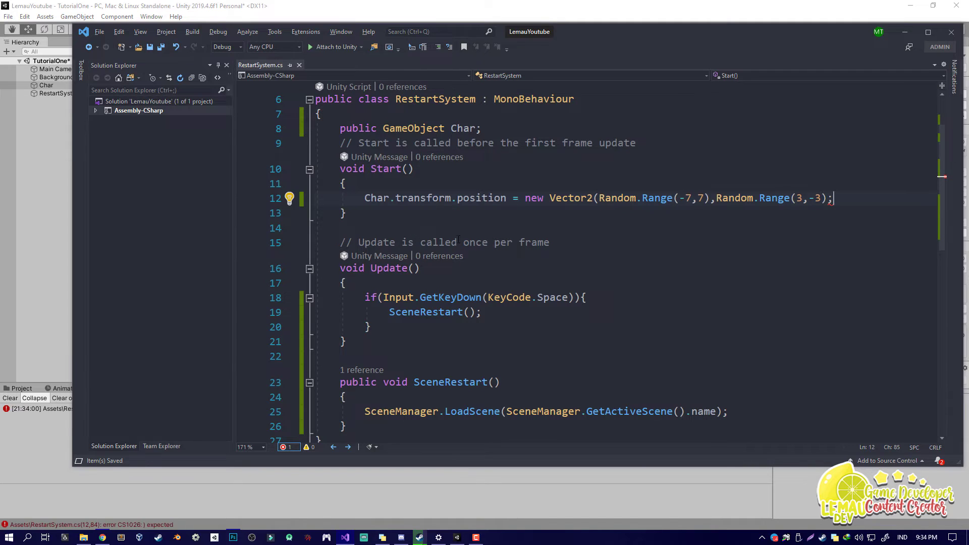
key(alt+Tab)
key(alt+Tab)
- Add the missing closing parenthesis at the end of line 12 so the statement compiles
click(838, 212)
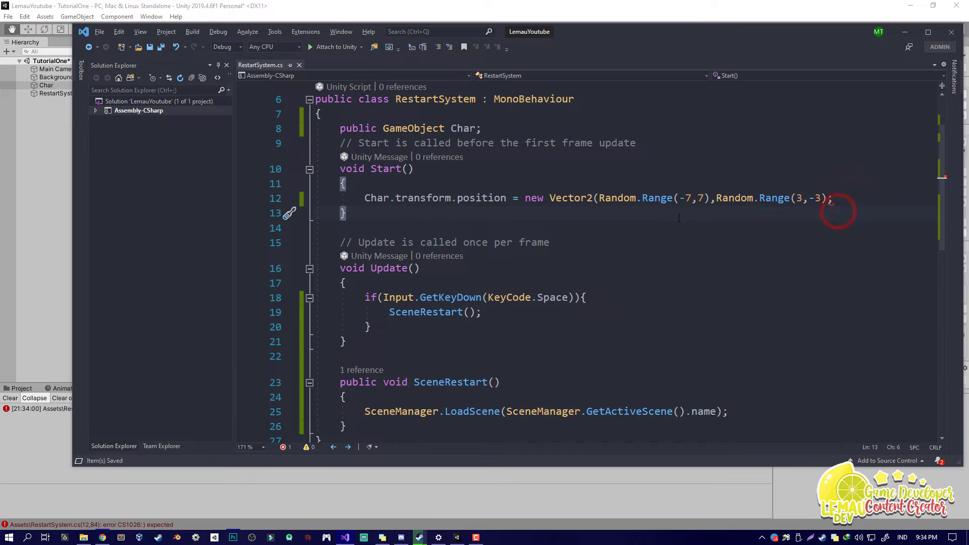
click(829, 198)
text())
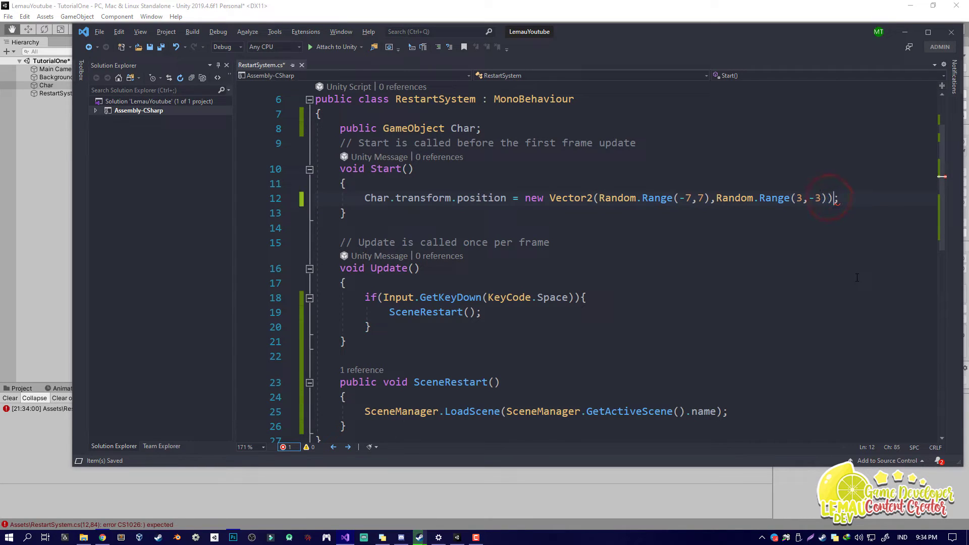
click(860, 228)
click(834, 198)
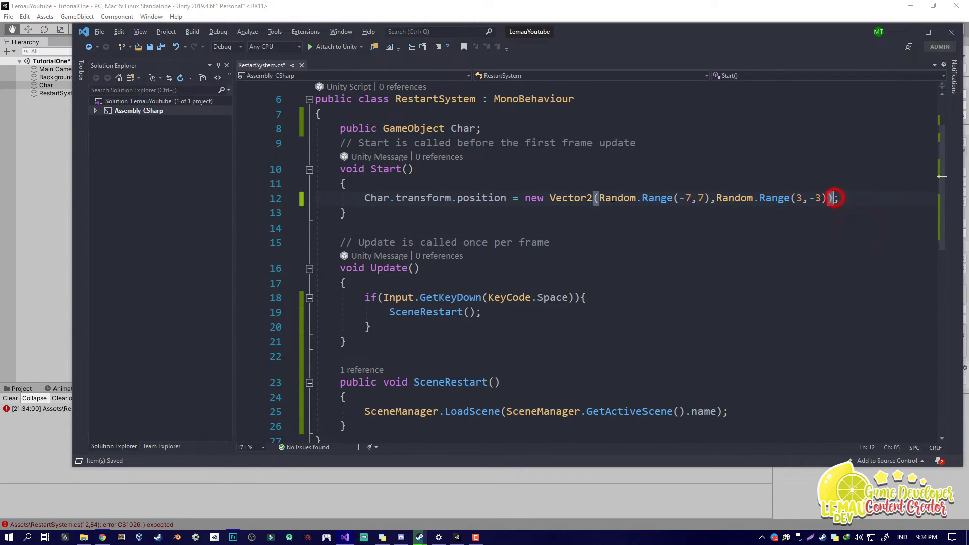
click(601, 198)
click(705, 286)
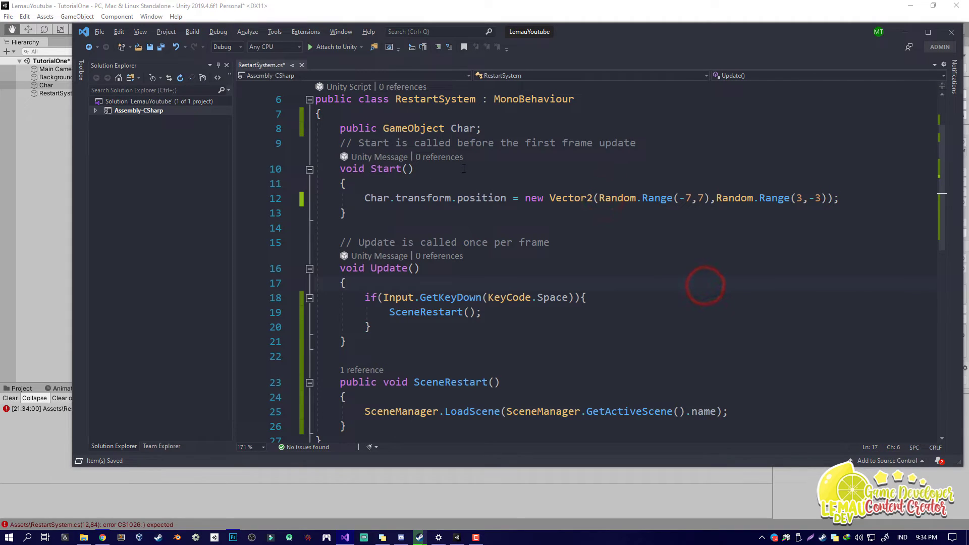
click(846, 198)
scroll(847, 199, down, 2)
- Run the scene once to reveal the unassigned Char error, stop it, and select Char
key(alt+Tab)
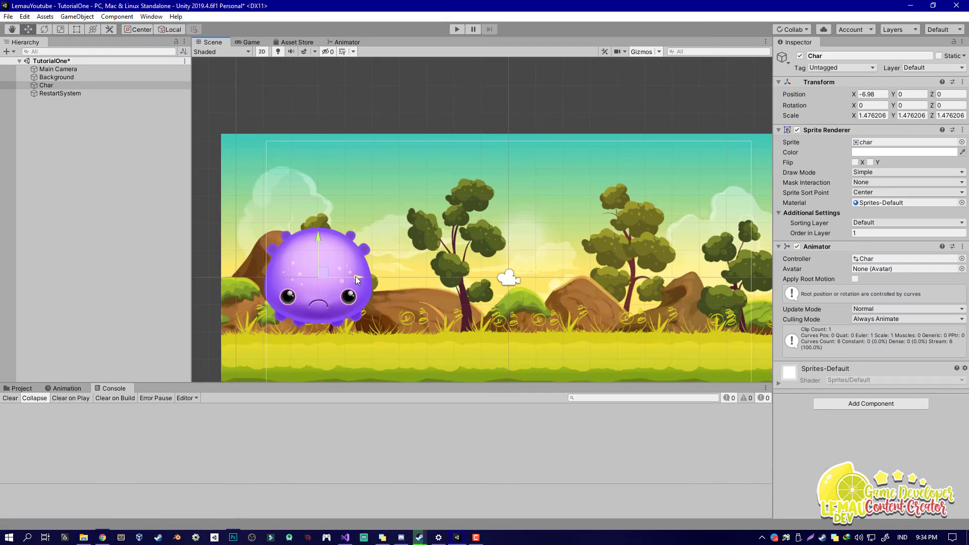
middle_drag(466, 98, 507, 140)
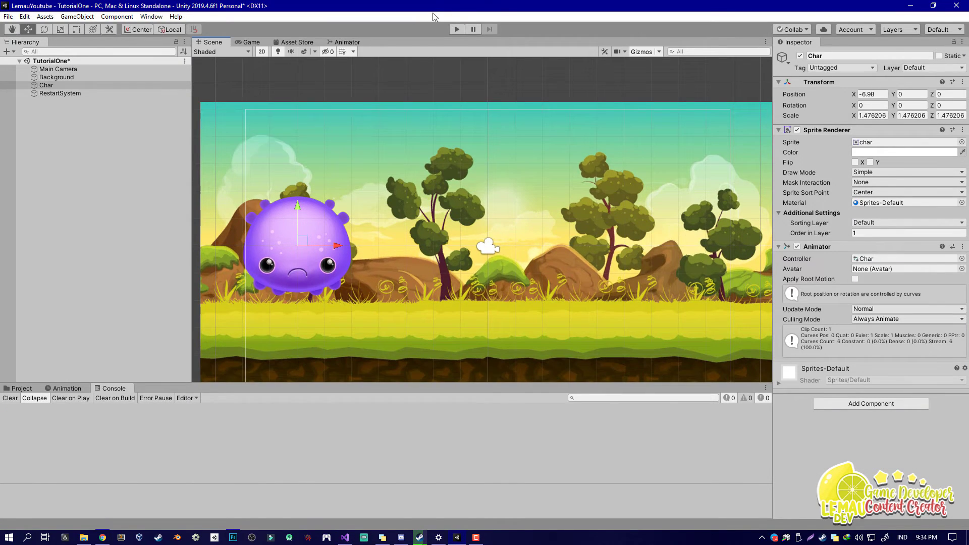
click(457, 30)
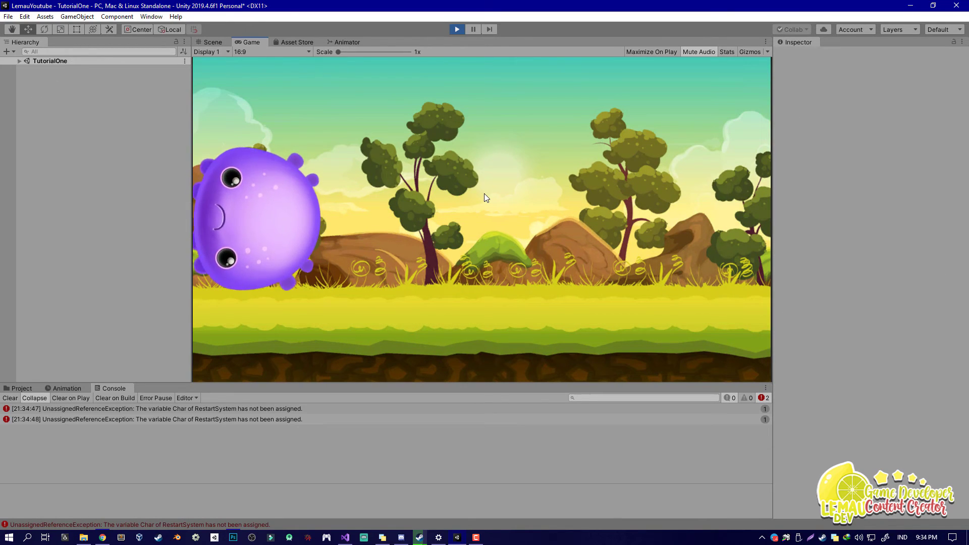
click(457, 29)
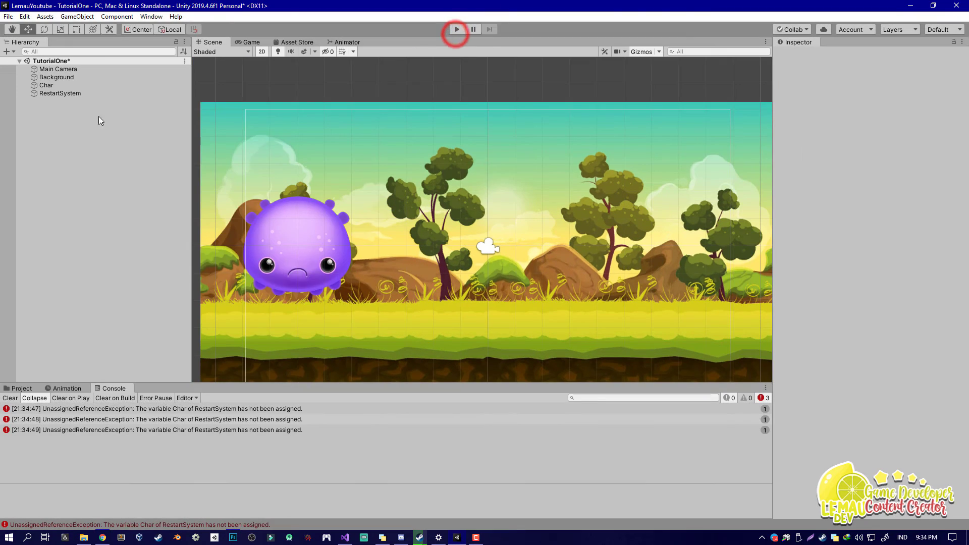
click(46, 86)
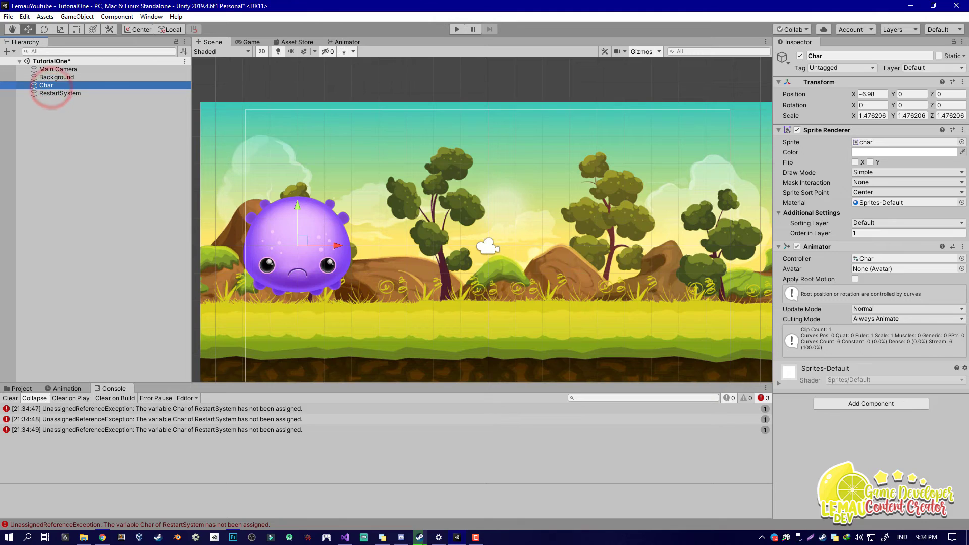
- Assign the Char object to RestartSystem's Char slot and start Play mode
click(51, 93)
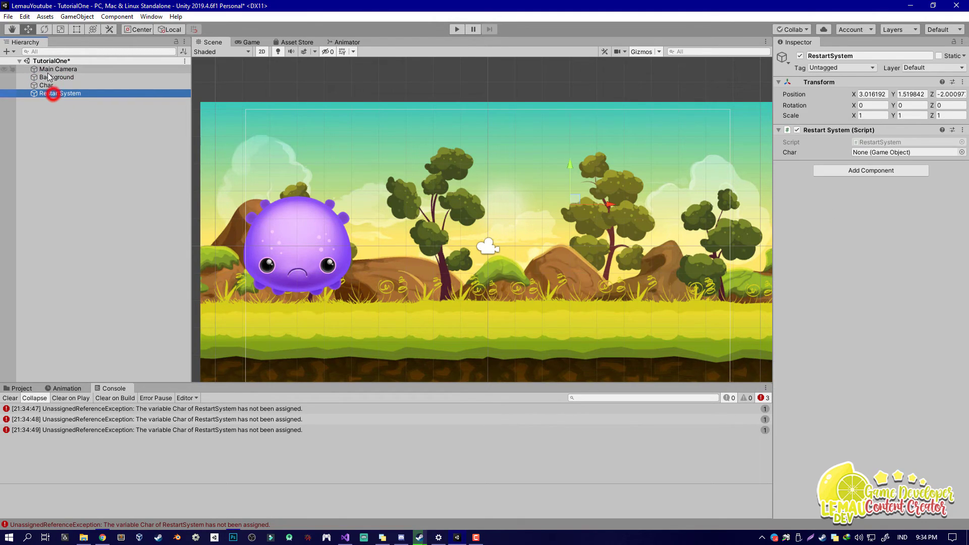
drag(35, 86, 883, 152)
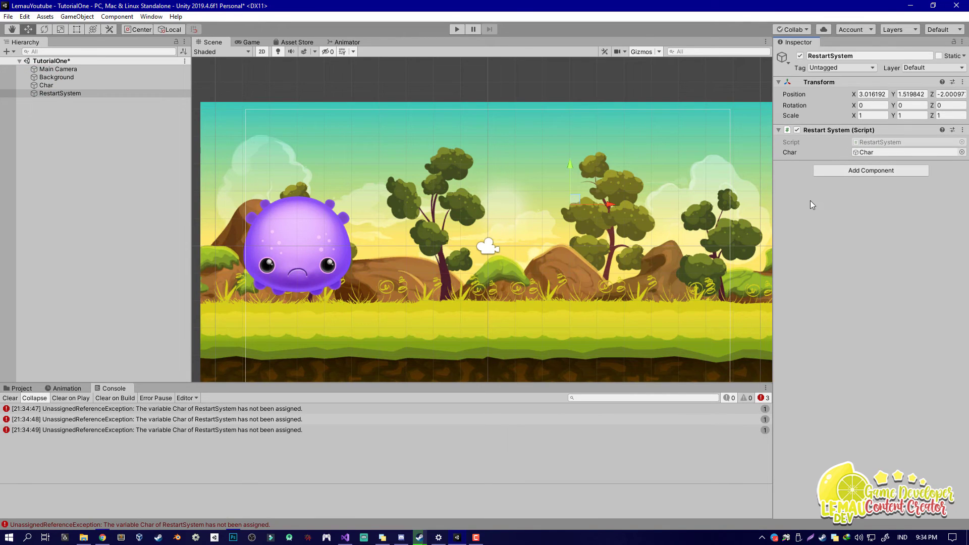
middle_drag(516, 145, 514, 143)
click(454, 29)
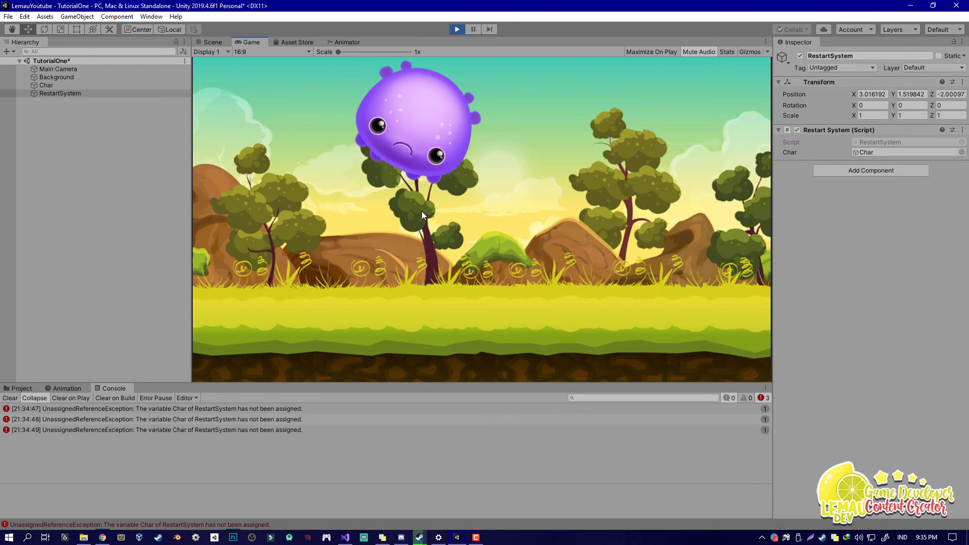
- Press R during play to reload the scene and respawn the character at a random spot
key(r)
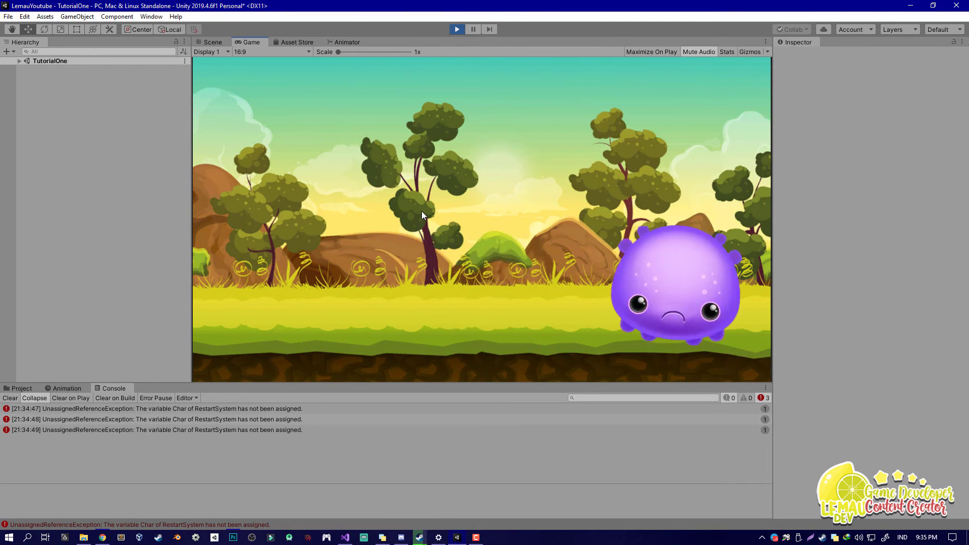